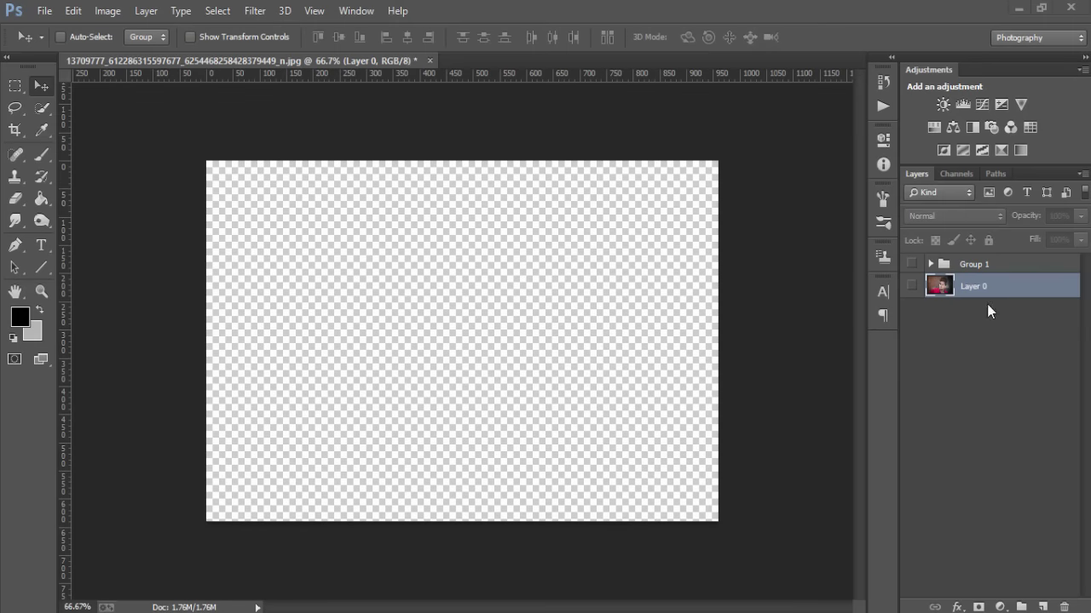
- Show Layer 0 and delete Group 1 with its contents, leaving only the portrait
click(912, 286)
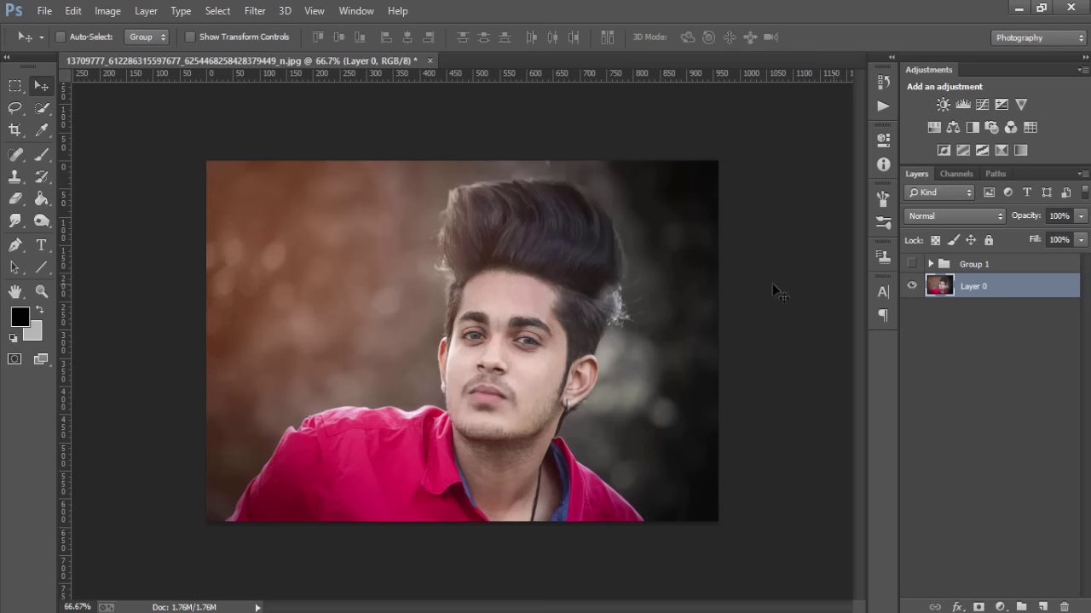
click(911, 264)
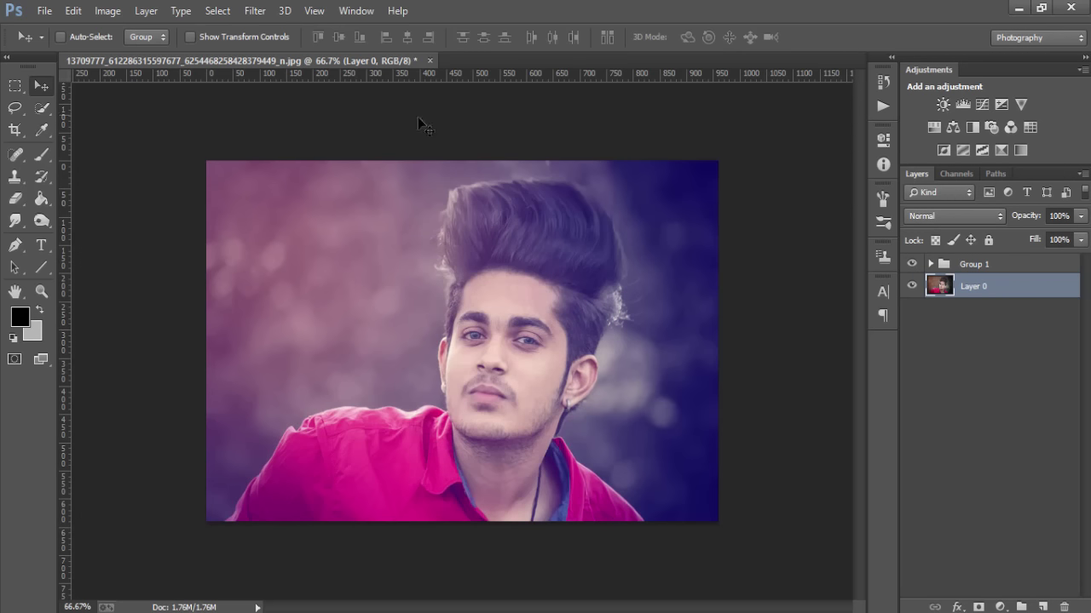
click(912, 265)
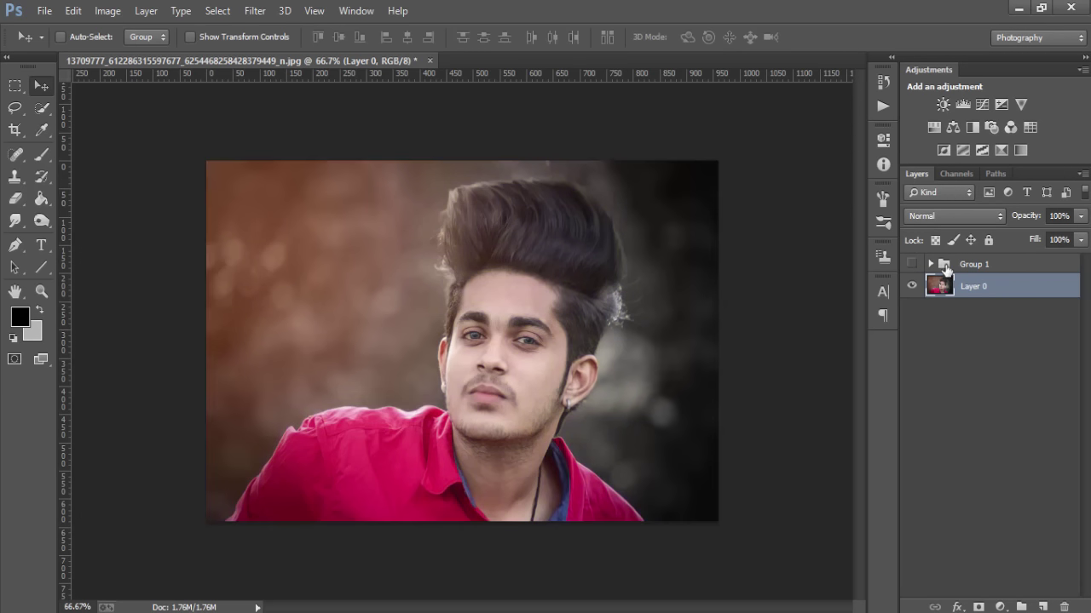
click(974, 264)
click(1063, 607)
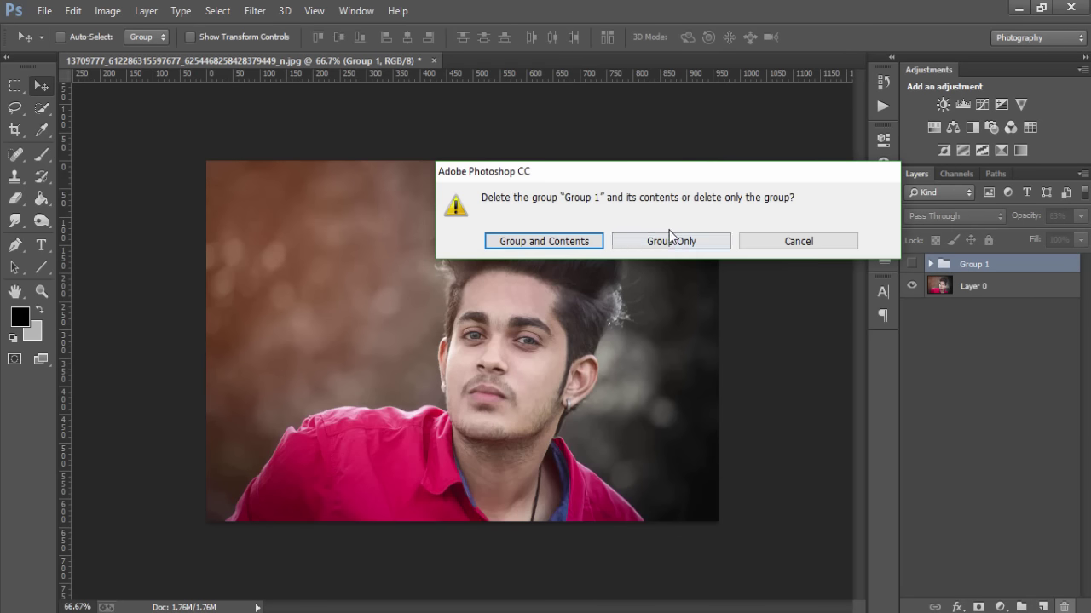
click(573, 243)
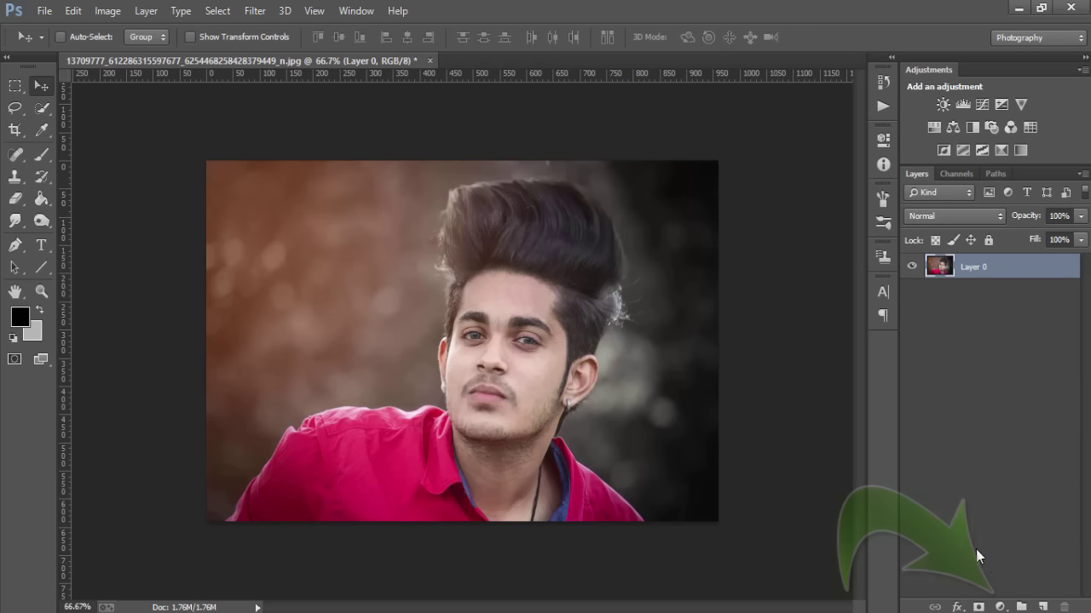
click(1001, 608)
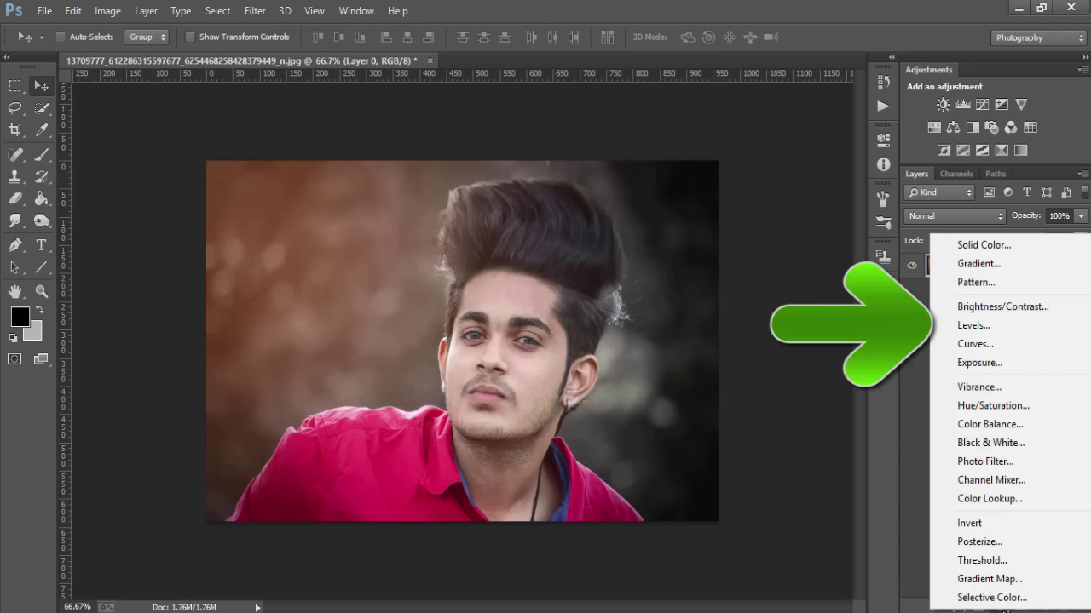
- Add a Levels adjustment with the Blue channel output black raised to 87
click(997, 328)
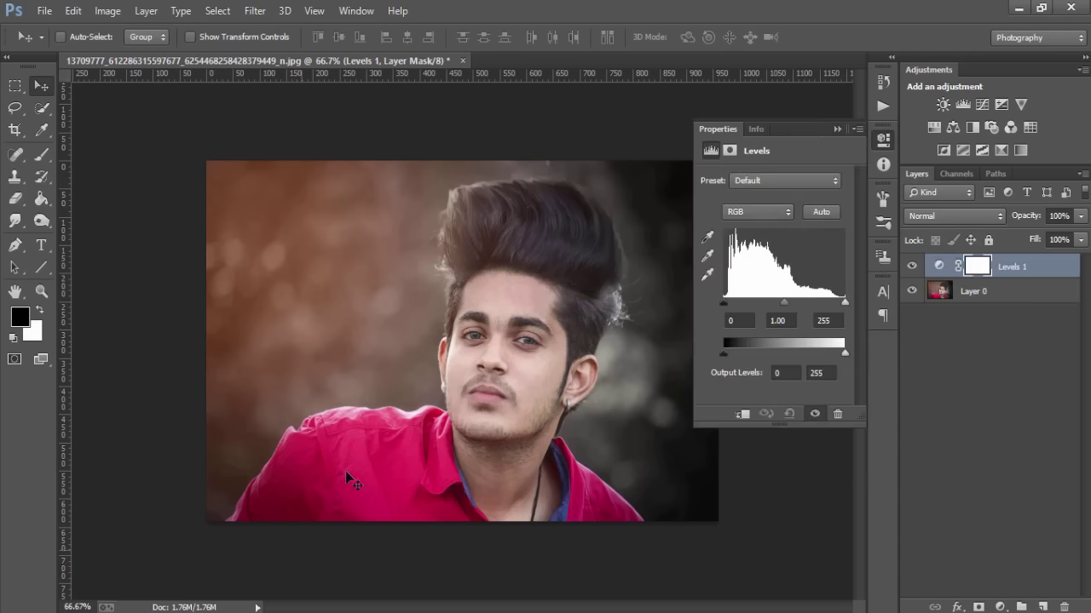
click(787, 216)
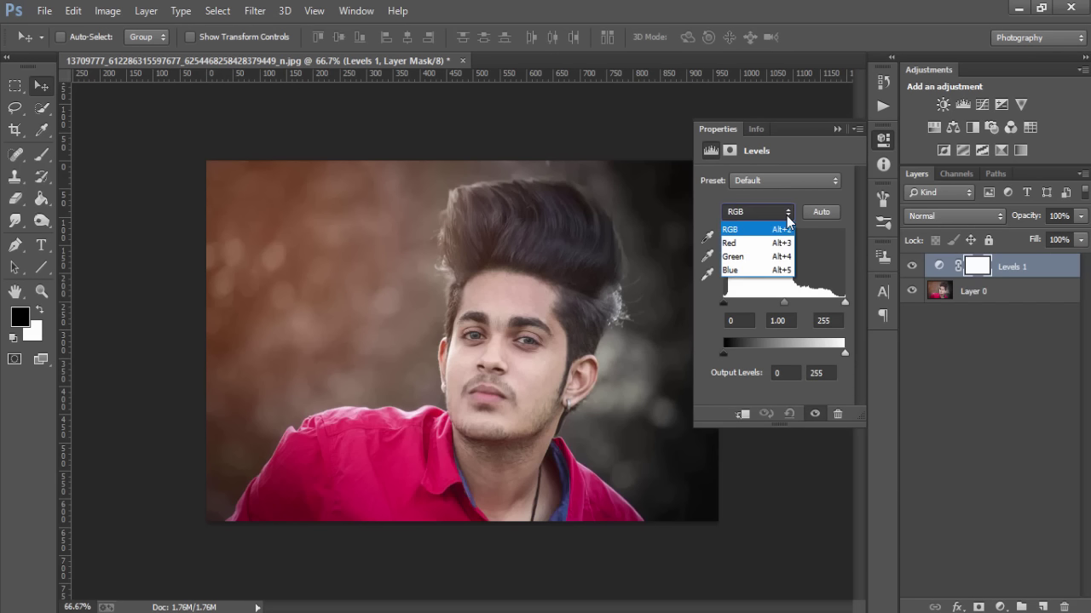
click(780, 271)
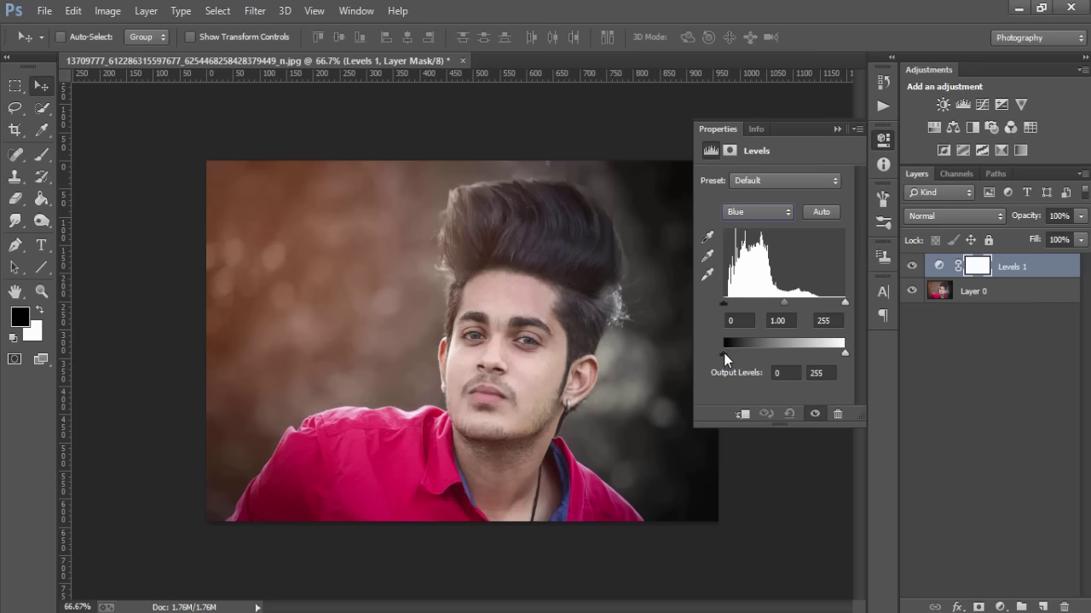
drag(724, 352, 752, 353)
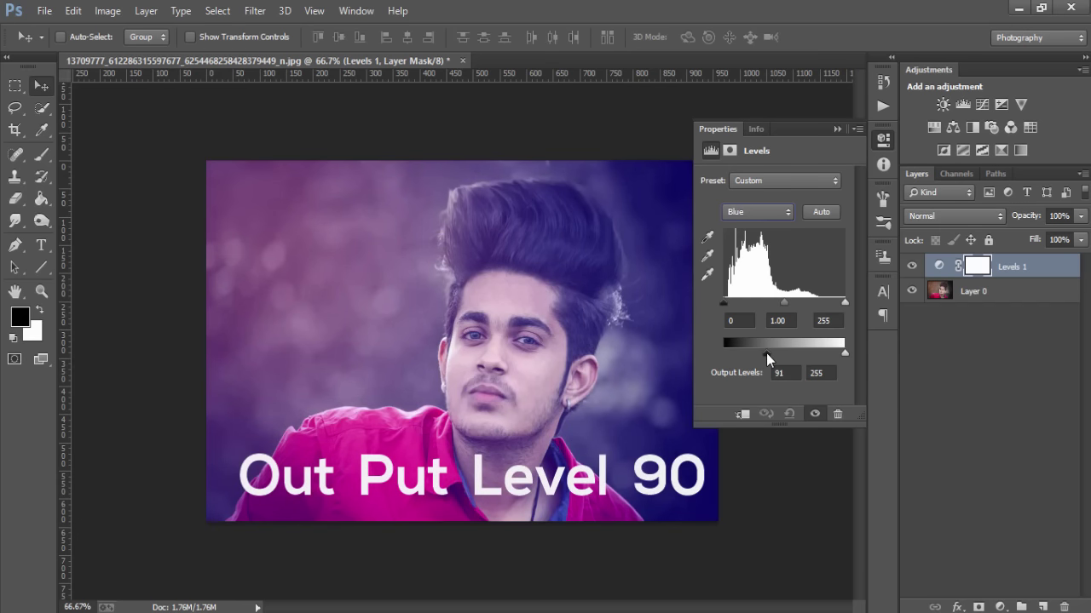
drag(766, 353, 765, 353)
click(790, 372)
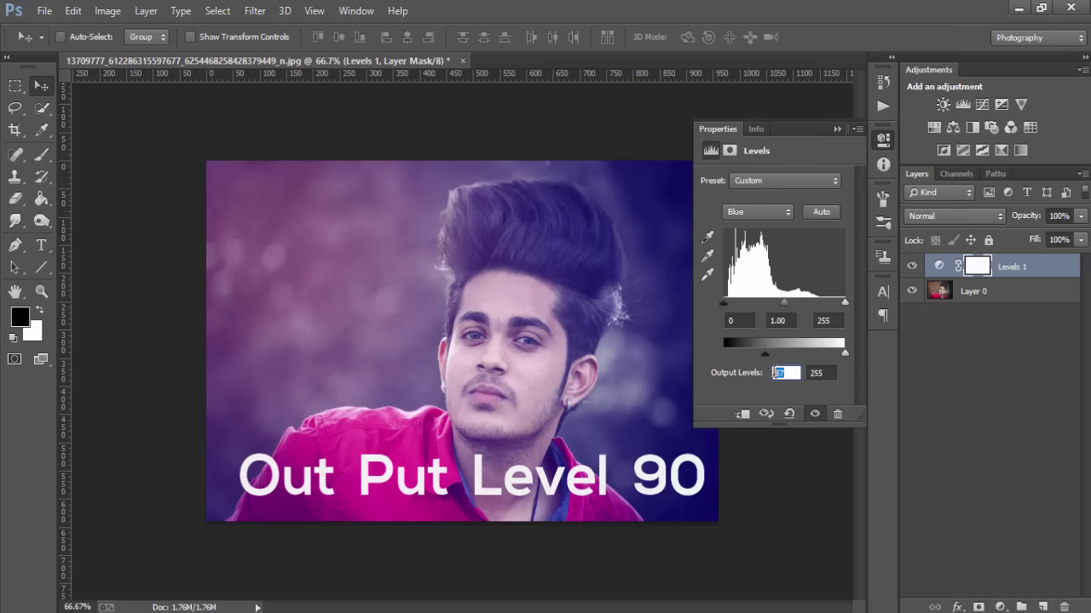
click(835, 129)
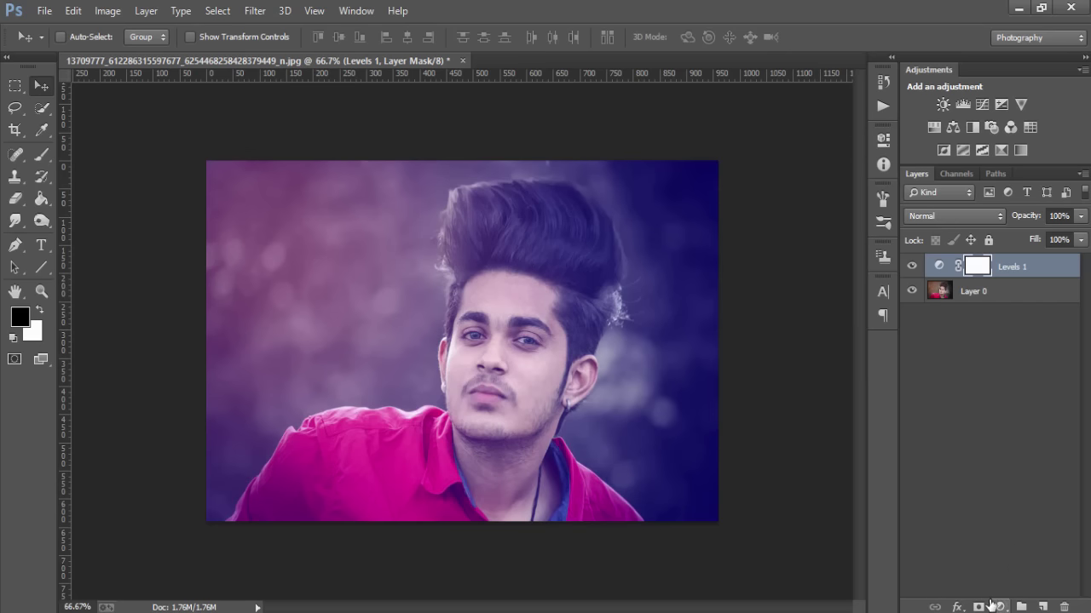
- Lower the Levels 1 layer opacity to 77%
click(1079, 216)
drag(1079, 236, 1063, 241)
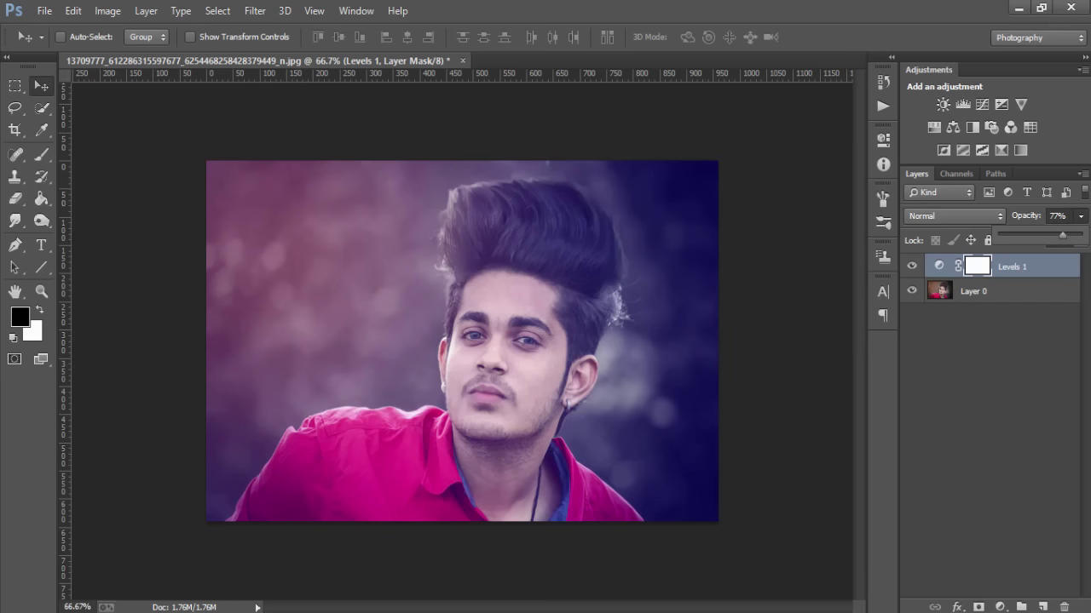
click(1000, 607)
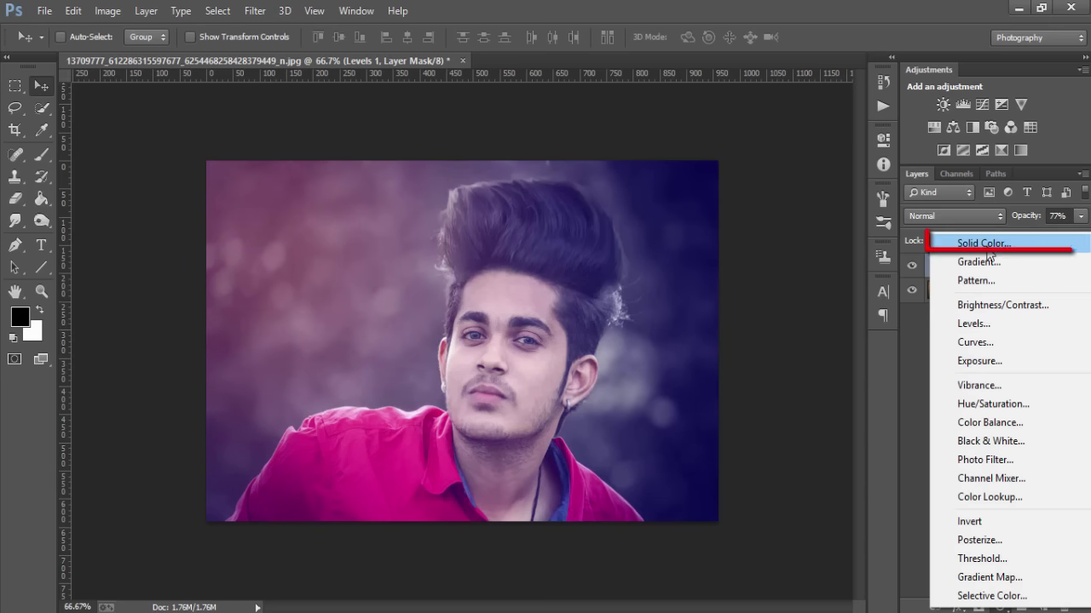
- Add a Solid Color fill layer with the pasted colour ffe5b2
click(984, 243)
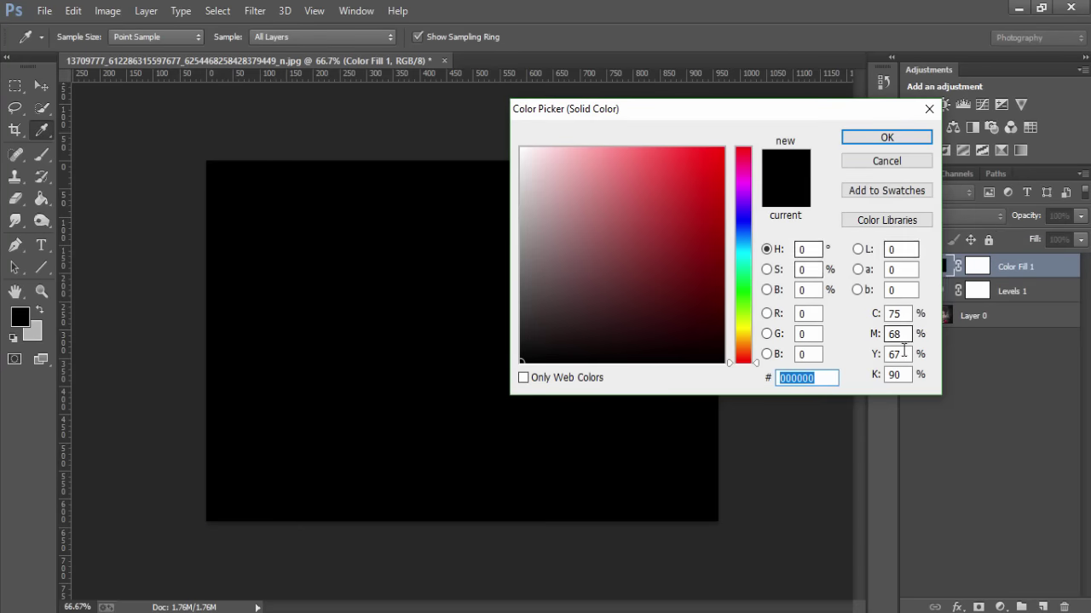
right_click(810, 379)
click(865, 446)
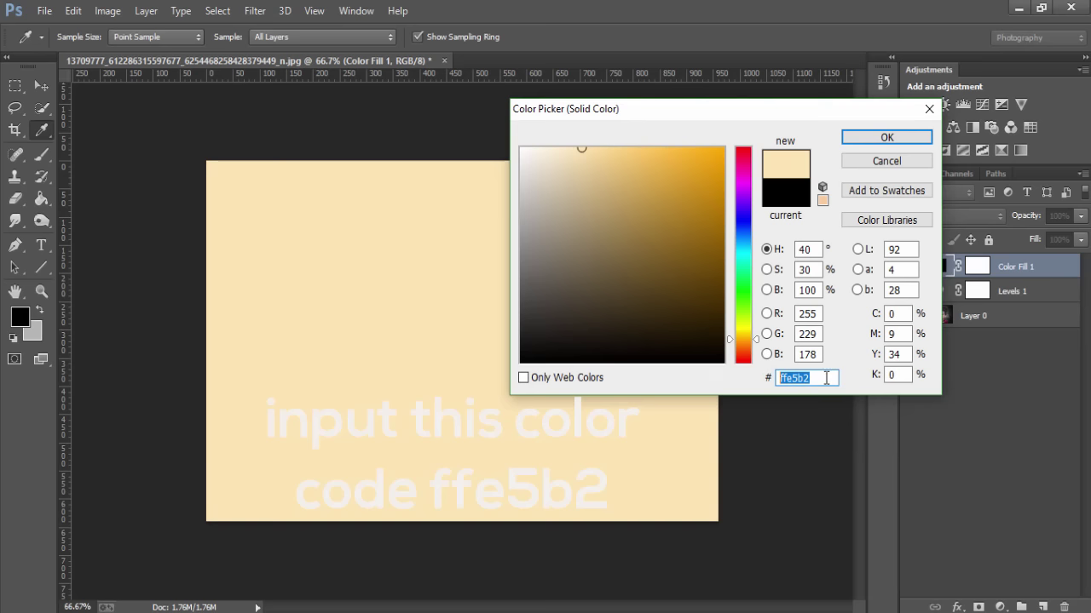
click(884, 137)
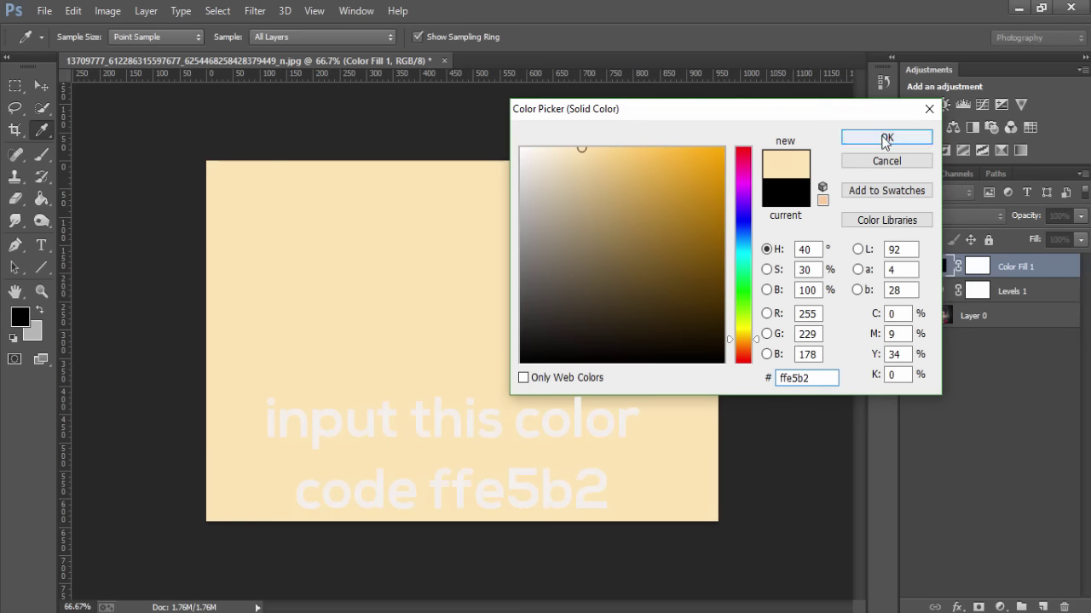
click(885, 139)
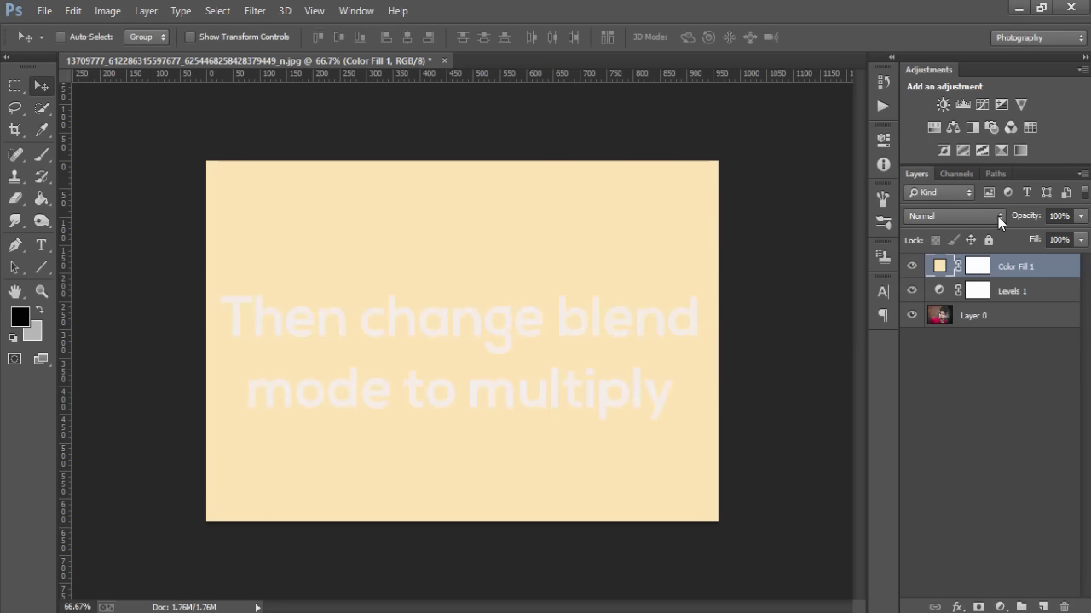
- Set Color Fill 1 to Multiply blending and check its opacity
click(997, 216)
click(941, 58)
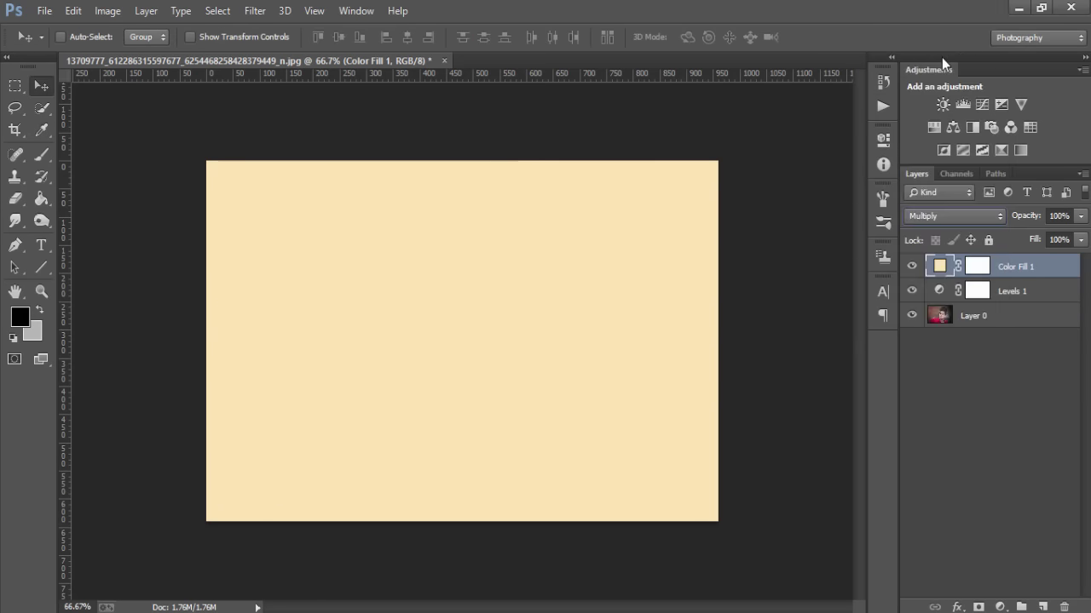
click(1080, 216)
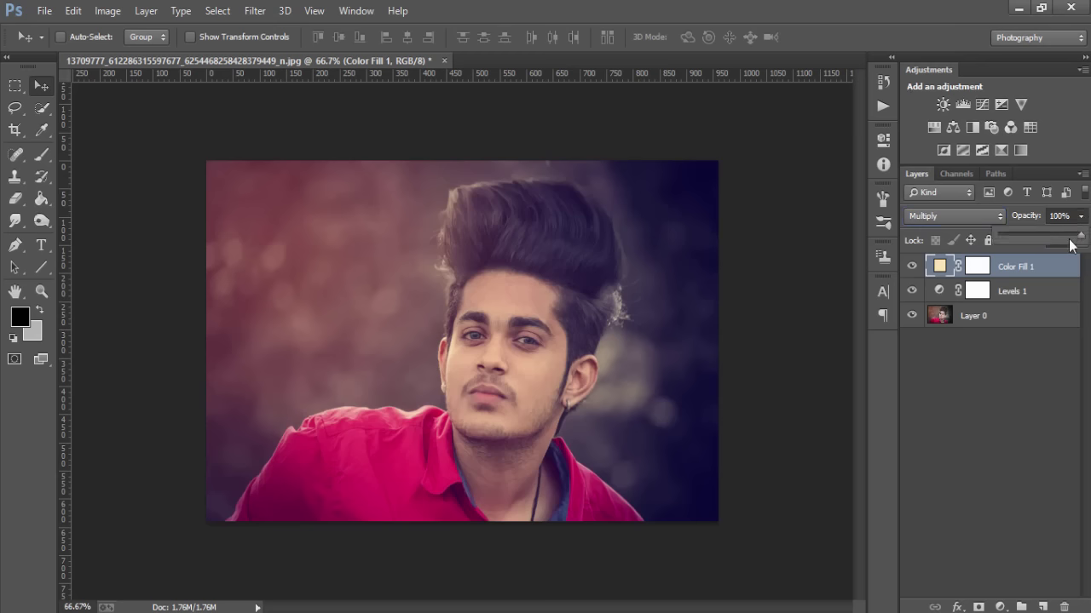
click(1048, 291)
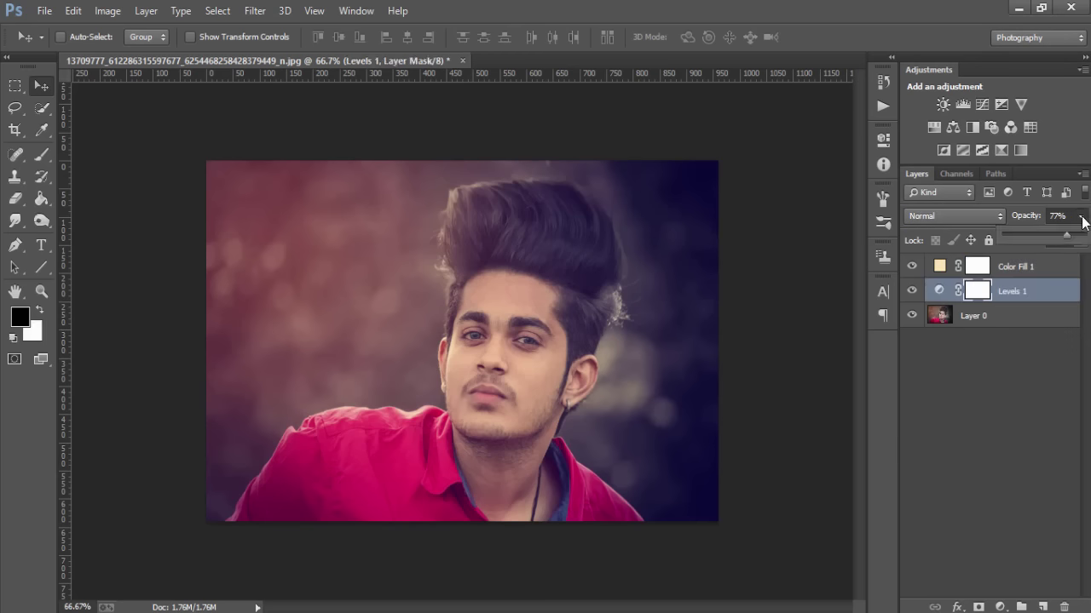
click(1029, 267)
click(1079, 217)
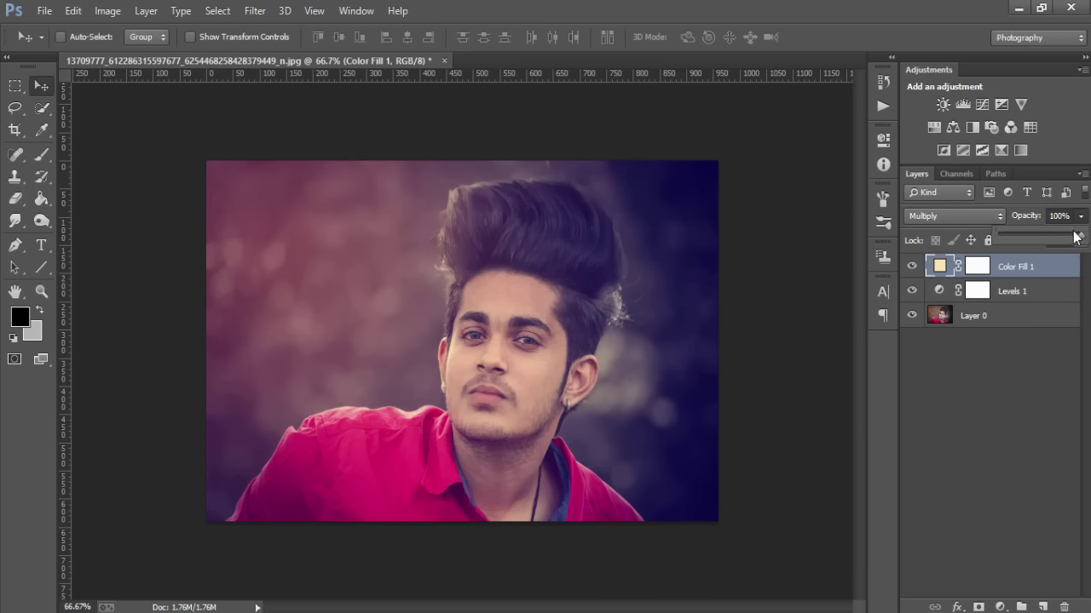
mouse_move(1074, 238)
mouse_down()
mouse_move(1061, 244)
mouse_move(1089, 245)
mouse_up()
click(1030, 283)
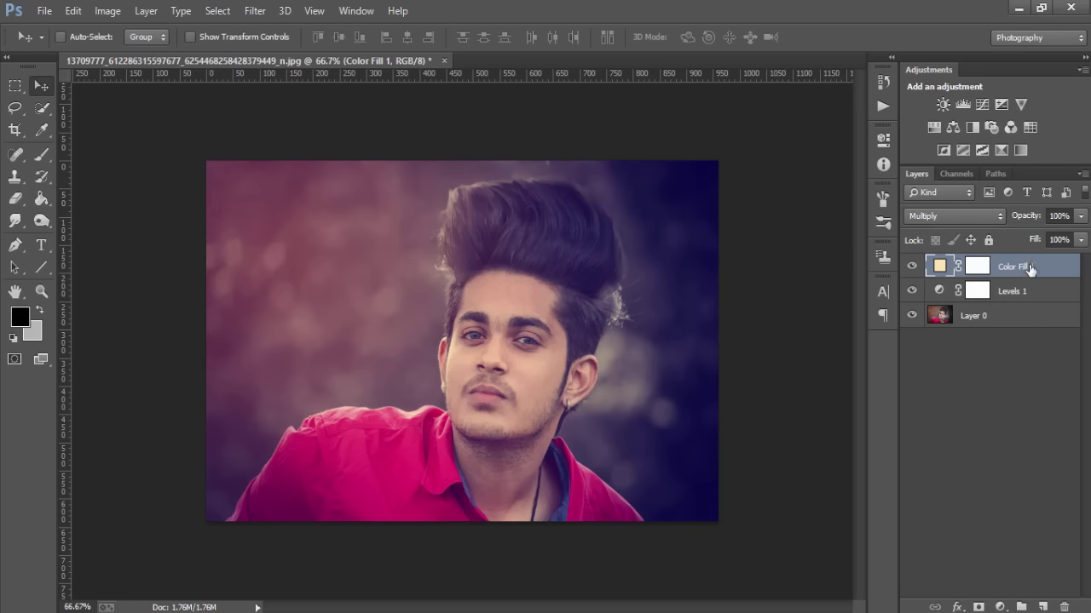
- Add a Curves layer with the black point lifted and a midtone point pulled upward
click(1000, 607)
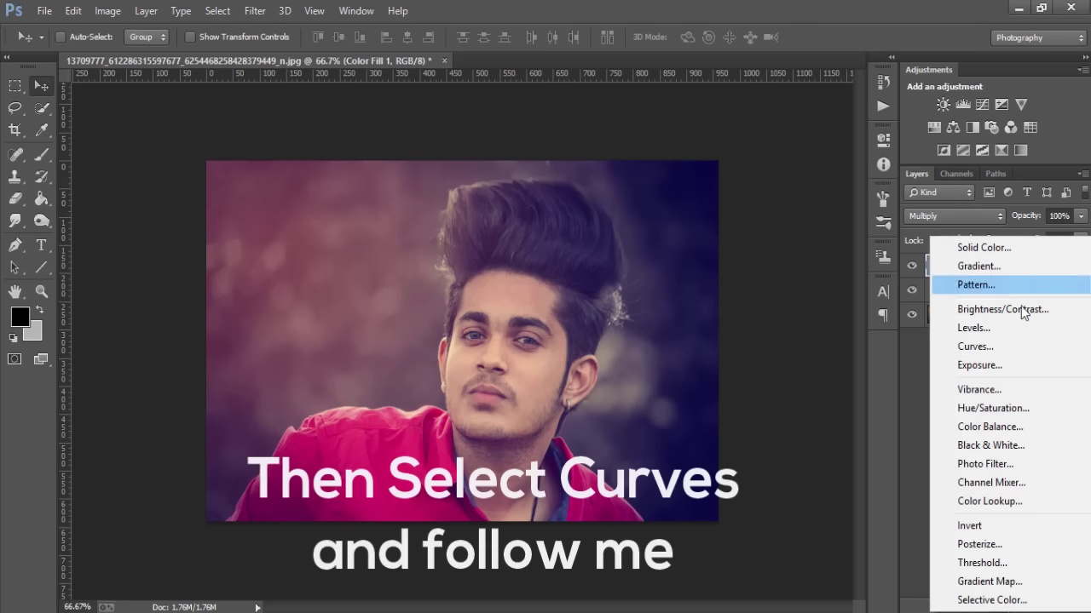
click(1014, 346)
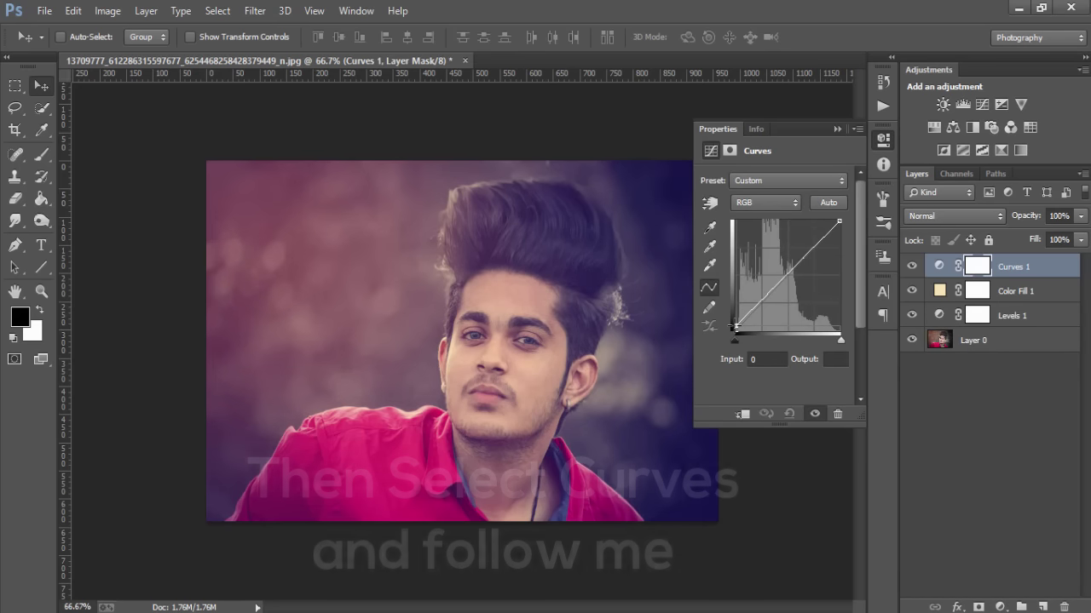
drag(734, 329, 737, 317)
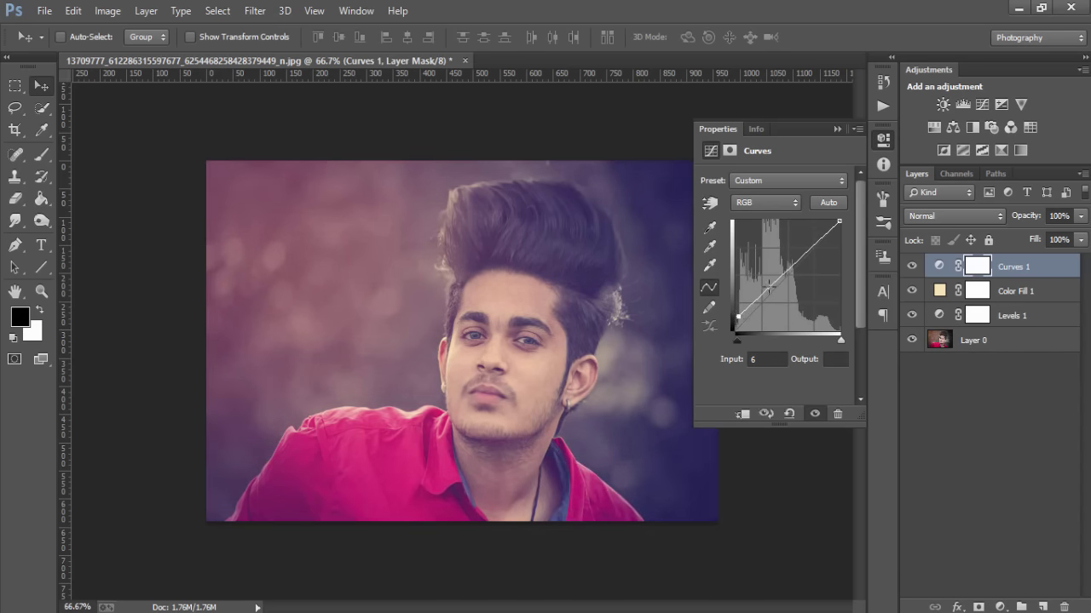
mouse_move(791, 266)
mouse_down()
mouse_move(782, 266)
mouse_move(810, 240)
mouse_up()
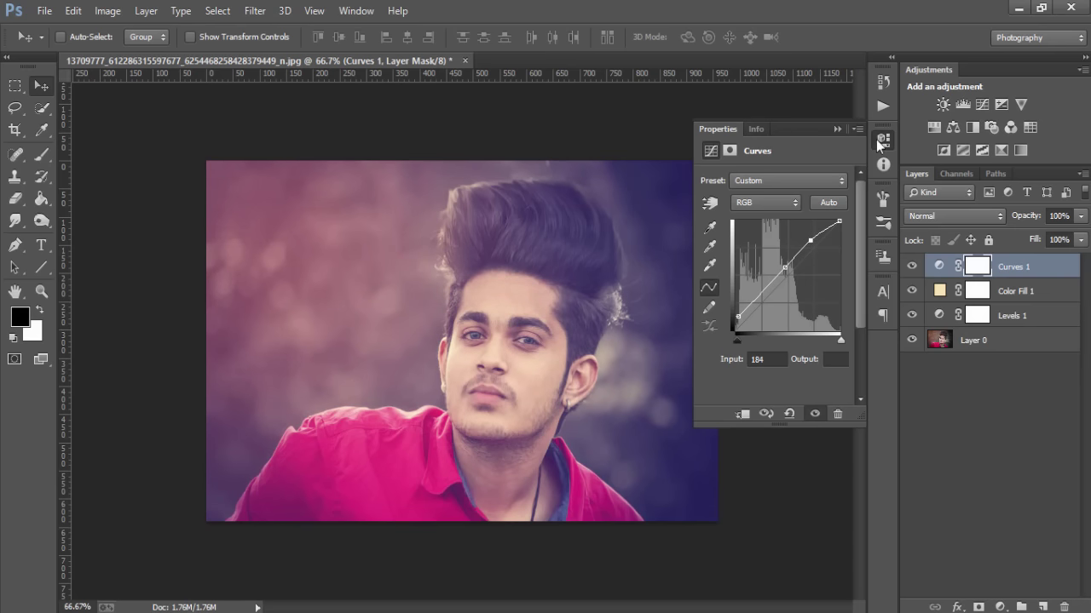
click(837, 130)
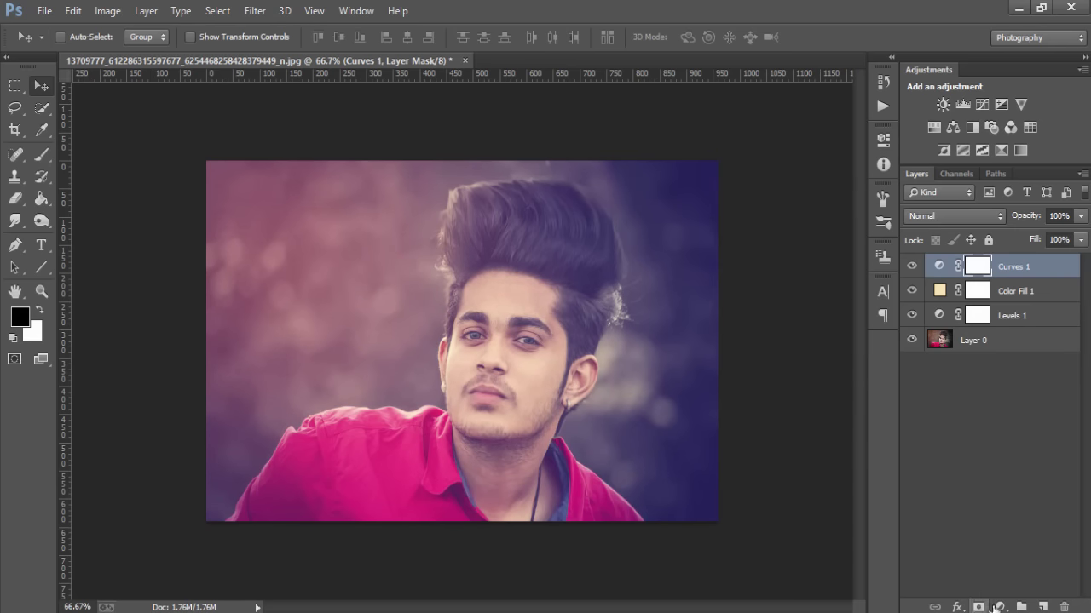
- Add a Brightness/Contrast layer with Brightness 5 and Contrast -12
click(1000, 606)
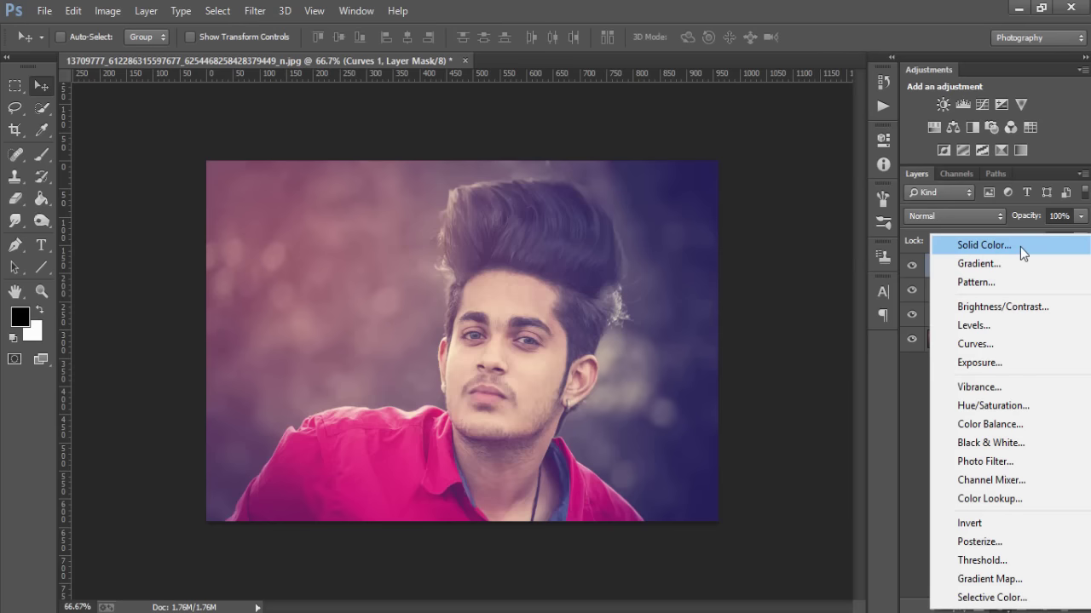
click(1031, 309)
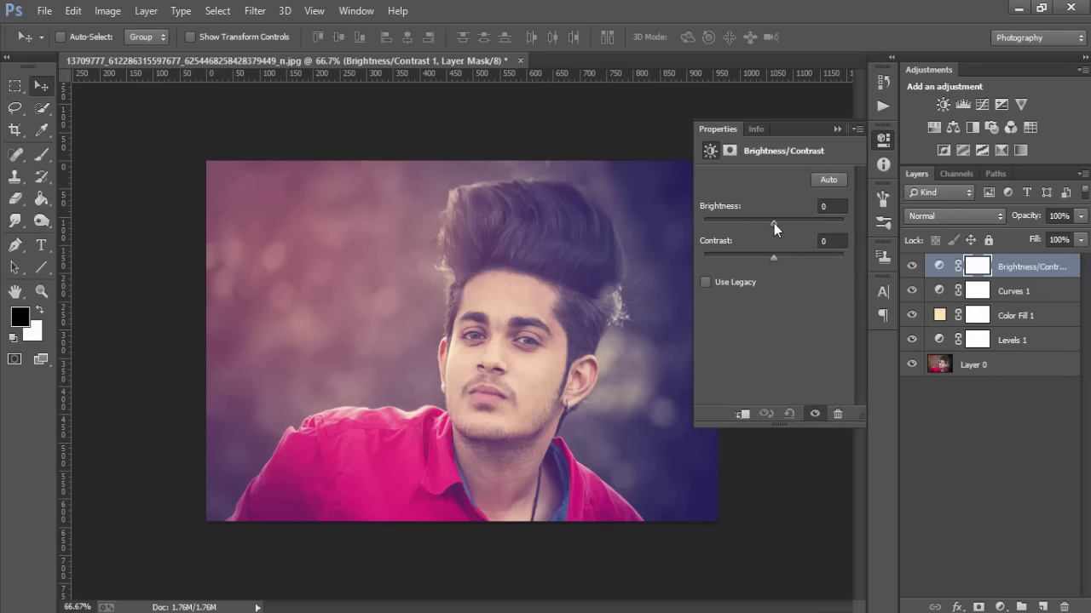
drag(774, 223, 776, 223)
mouse_move(771, 258)
mouse_down()
mouse_move(738, 259)
mouse_move(775, 262)
mouse_up()
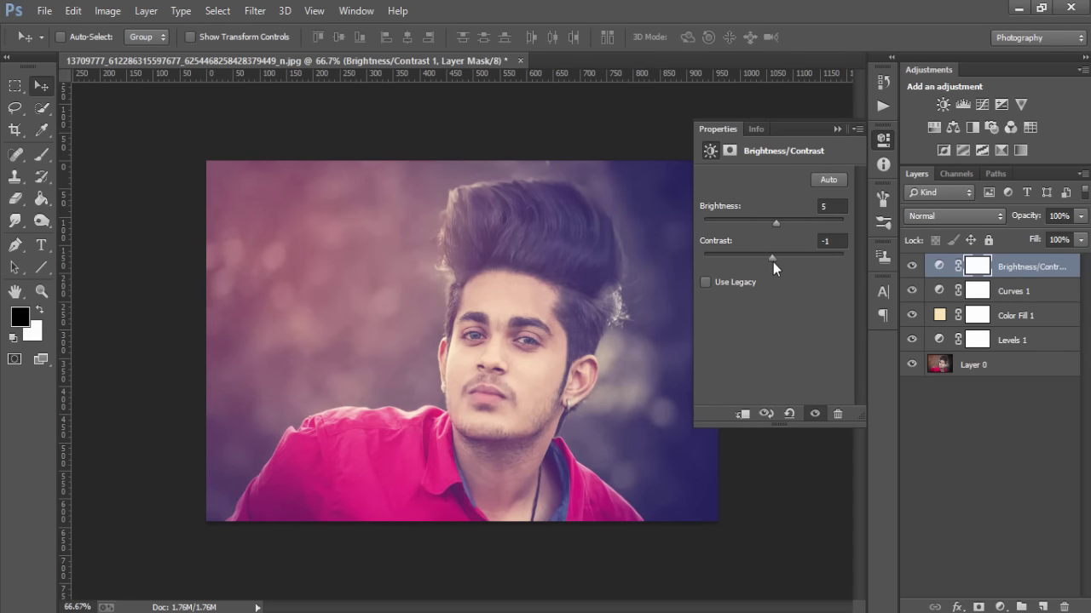
- Group Brightness/Contrast, Curves 1, Color Fill 1 and Levels 1 into Group 1
click(838, 129)
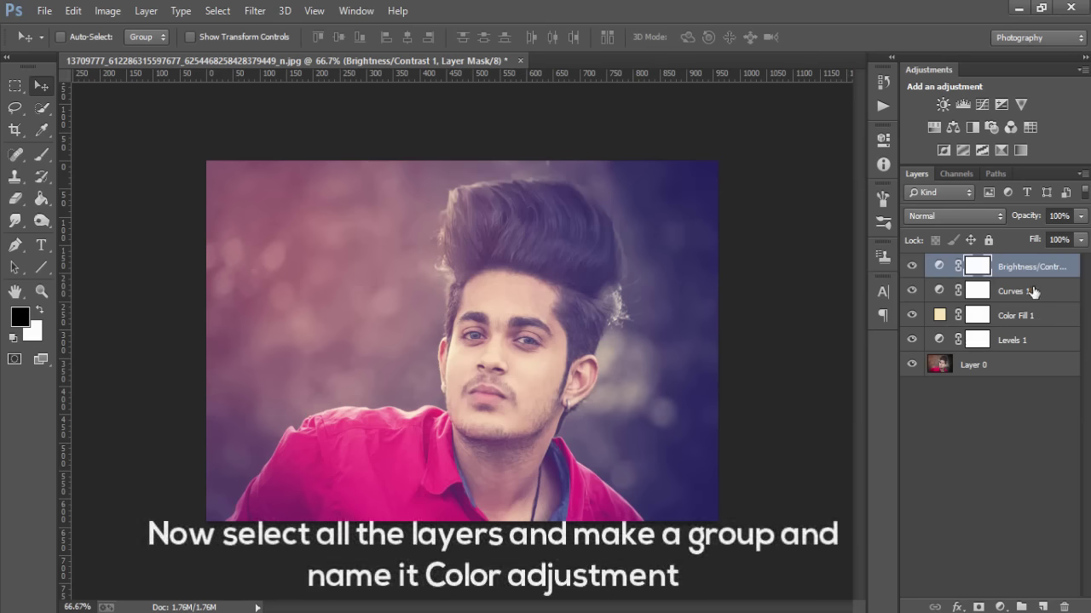
ctrl+click(1032, 292)
ctrl+click(1032, 316)
ctrl+click(1032, 341)
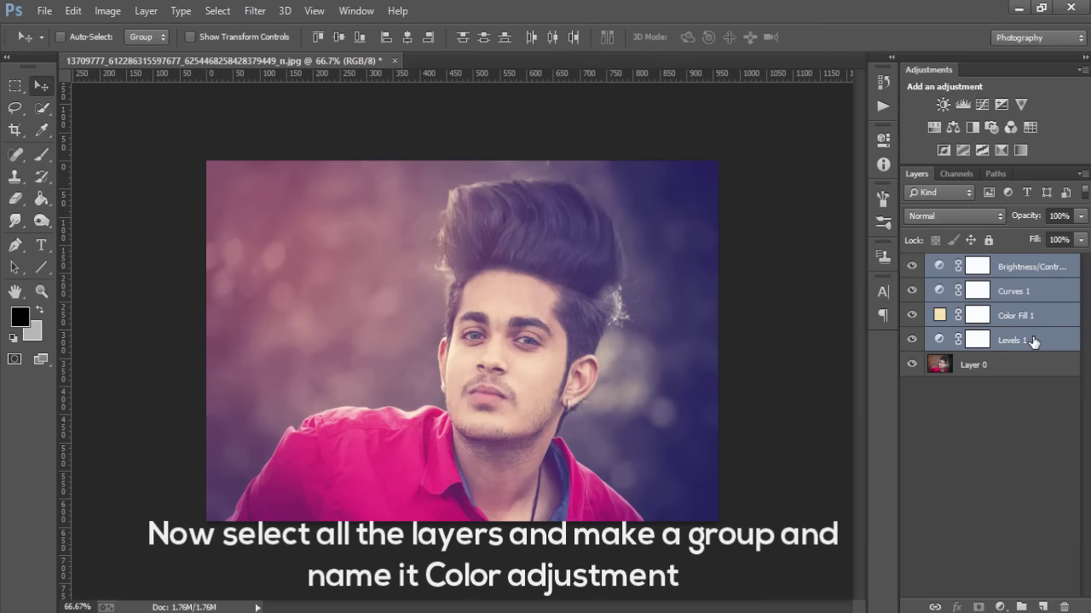
drag(1031, 343, 1021, 605)
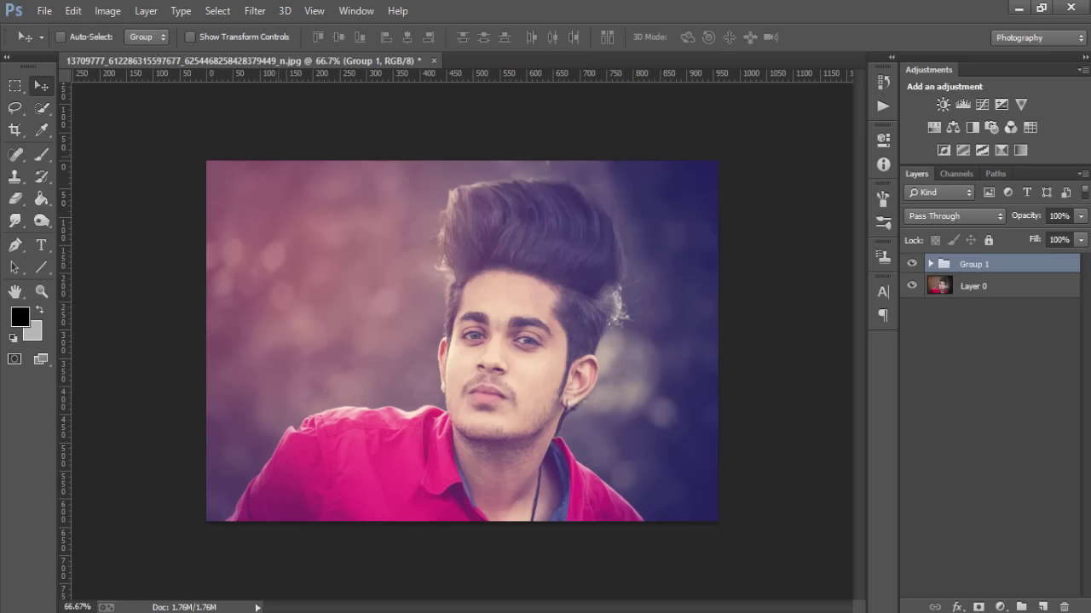
- Start renaming Group 1, typing its first letter 'C'
right_click(972, 268)
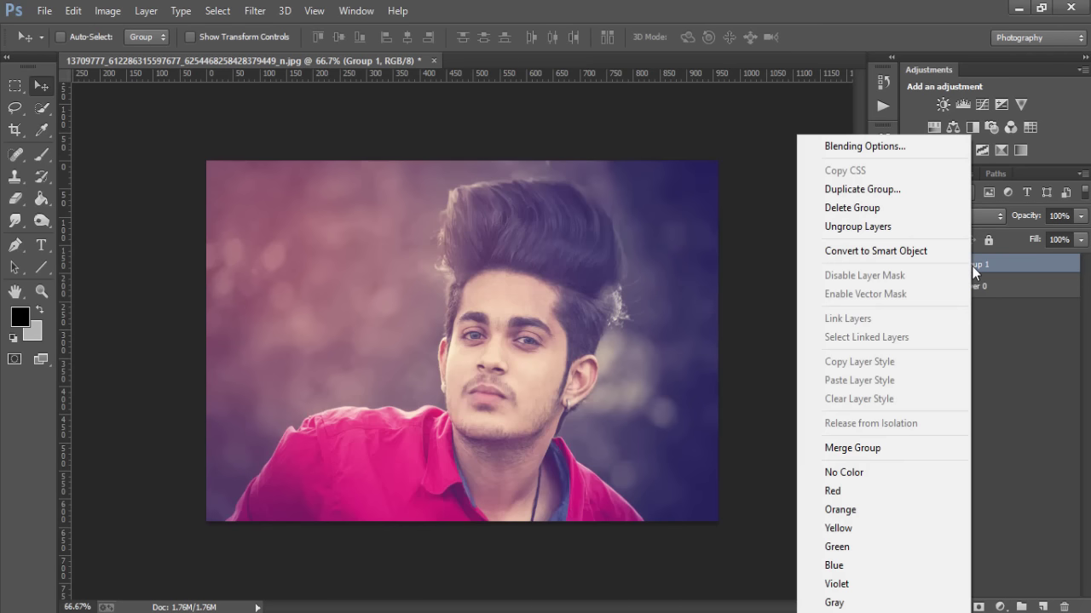
click(972, 265)
double_click(980, 264)
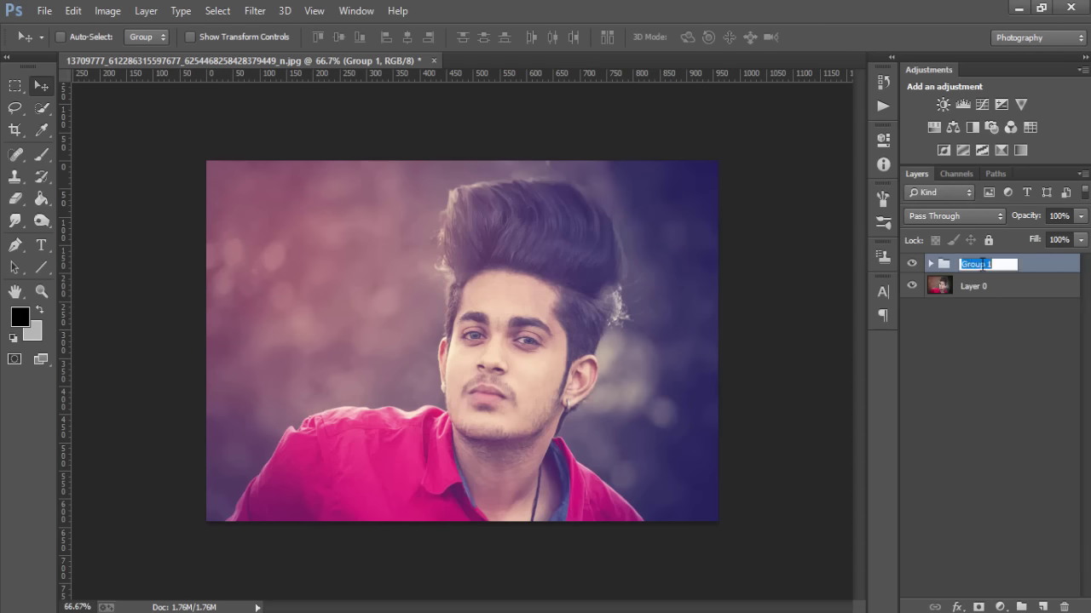
text(Color Adjustment)
- Commit the name Color Adjustment and set the group's opacity to 72%
click(1046, 264)
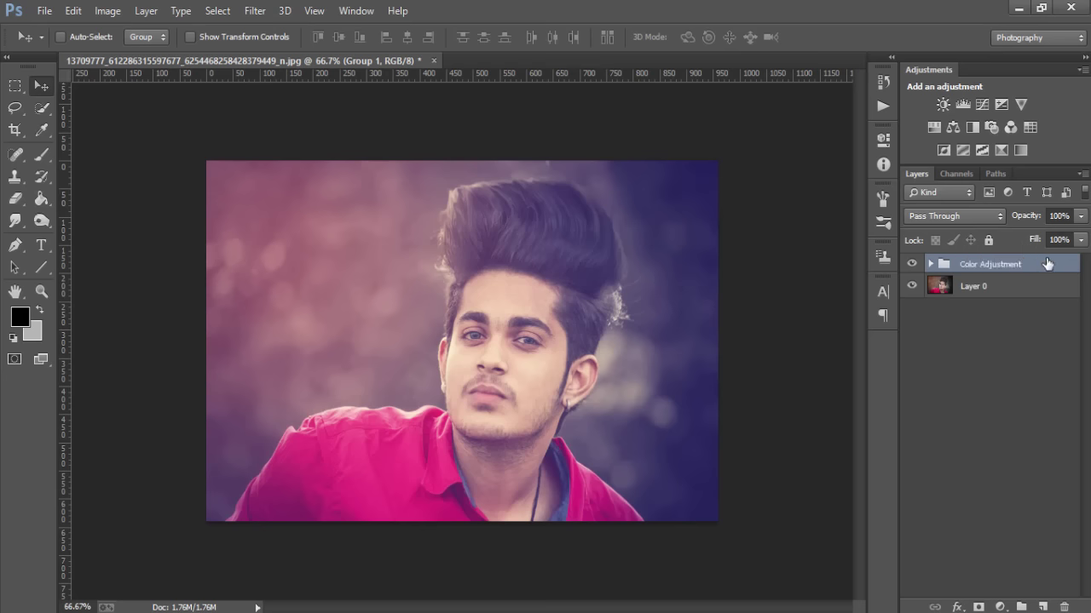
click(1080, 215)
drag(1081, 237, 1005, 238)
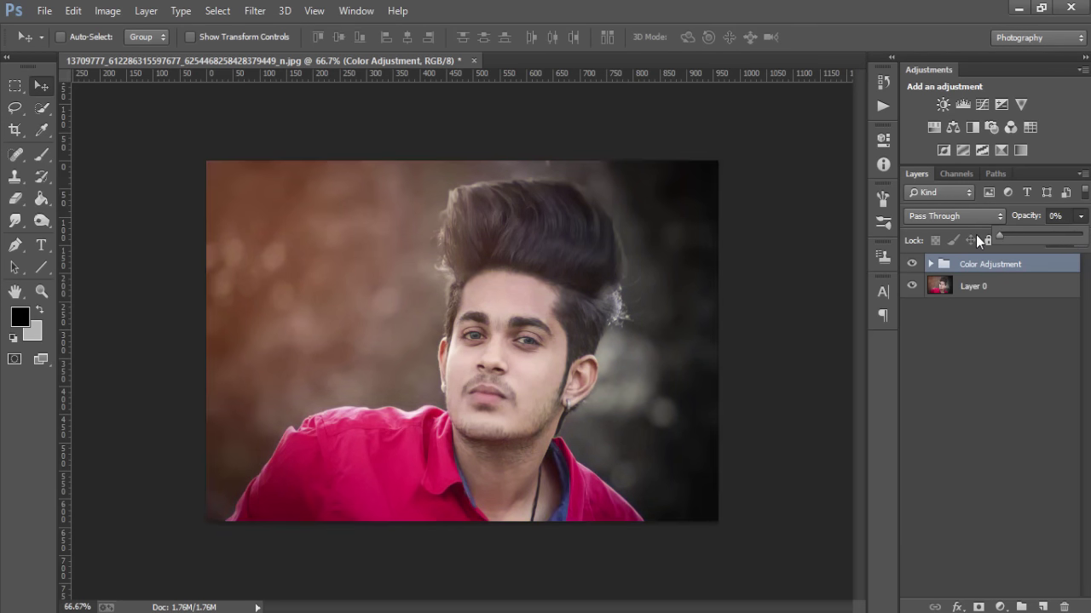
mouse_move(1003, 232)
mouse_down()
mouse_move(1090, 243)
mouse_move(1063, 245)
mouse_up()
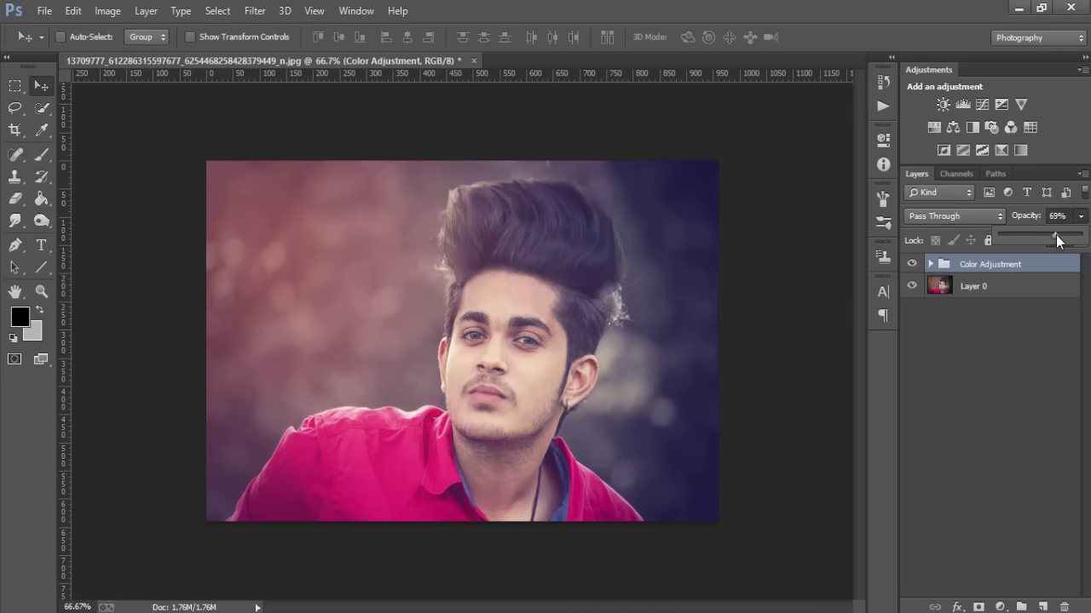
drag(1055, 240, 1059, 239)
- Select Layer 0, the original portrait layer
click(1015, 290)
click(1006, 265)
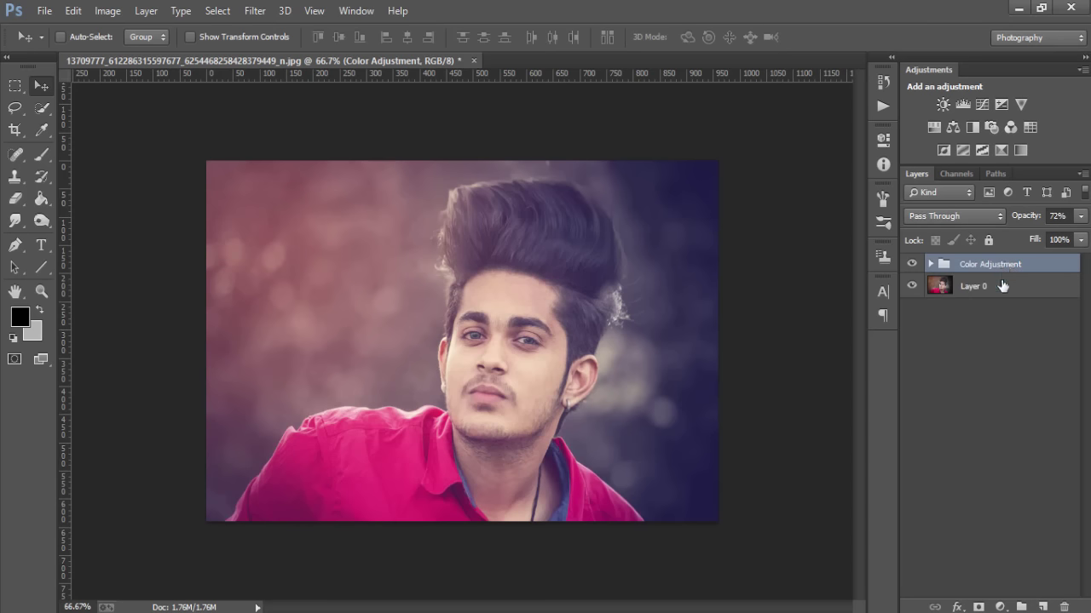
click(1001, 294)
- Place stock-photo-48290712, the polka-dot dress photo, scaled to fill the canvas
click(47, 11)
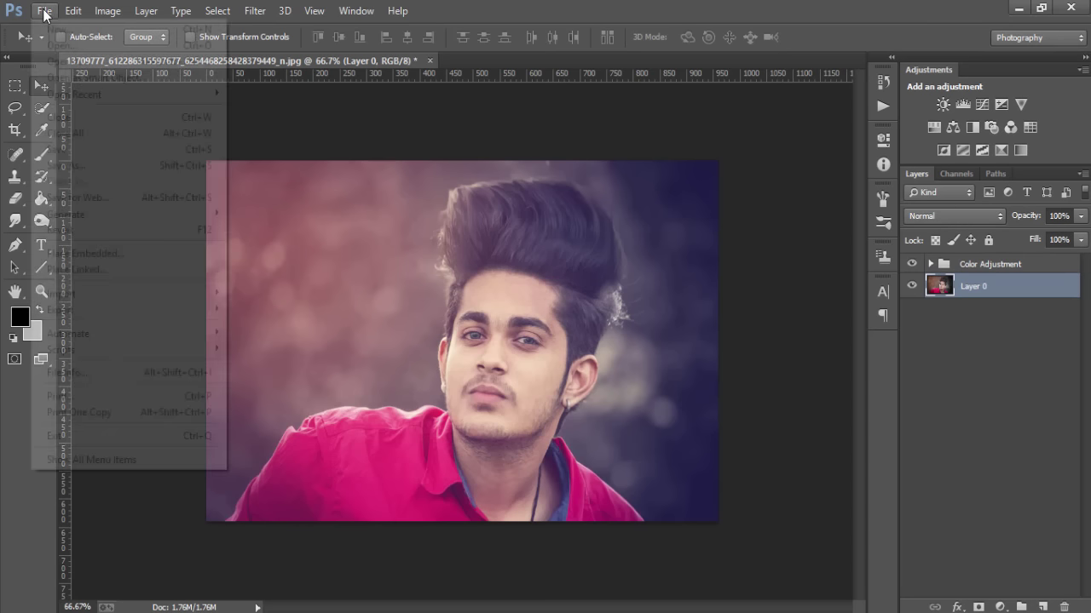
click(115, 252)
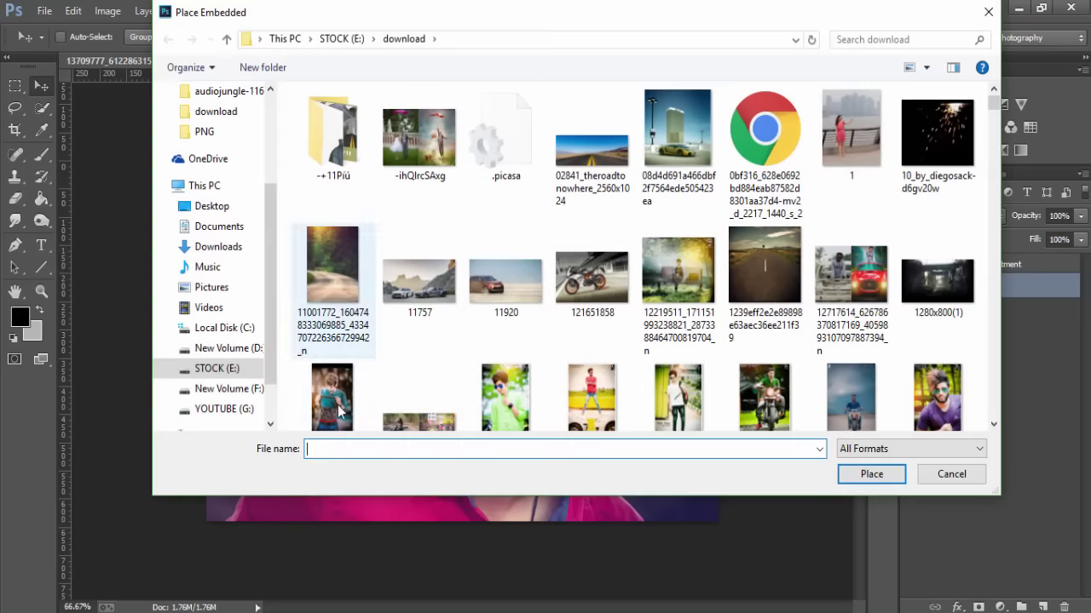
text(st)
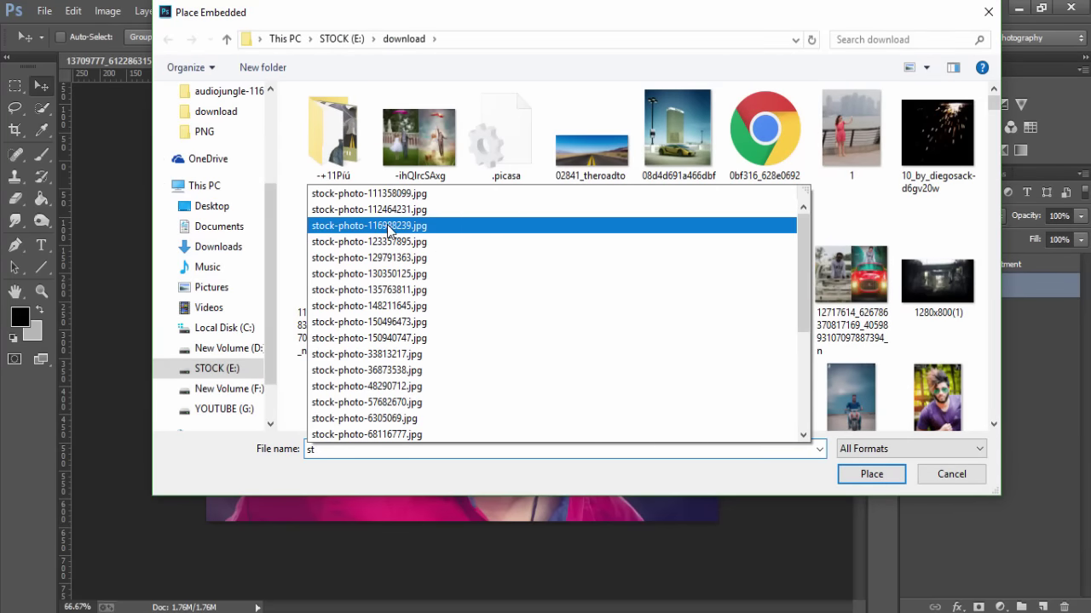
text(o)
drag(993, 104, 993, 311)
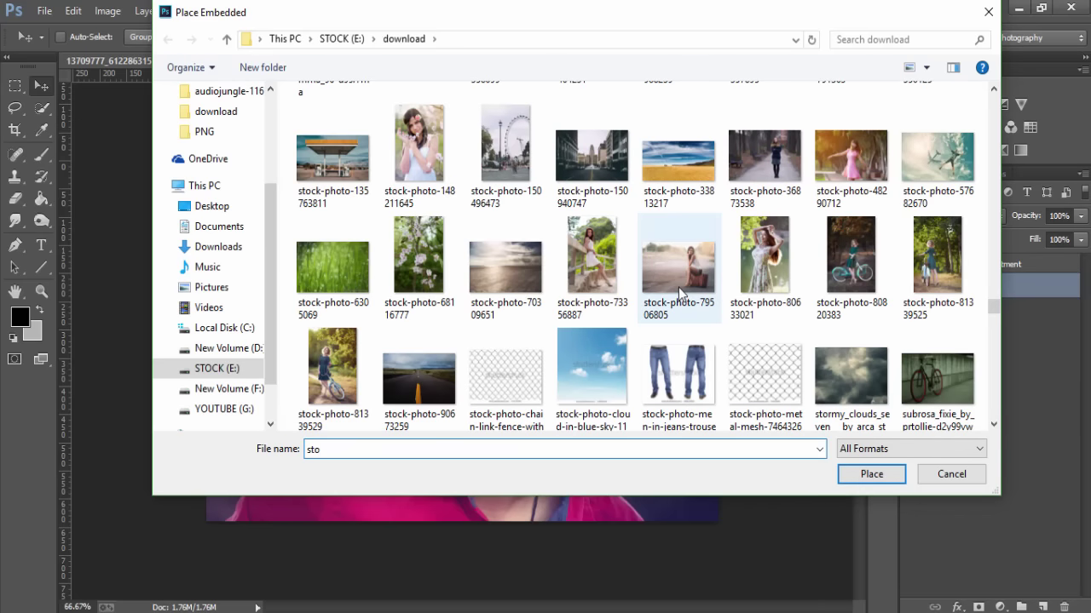
click(848, 162)
click(869, 474)
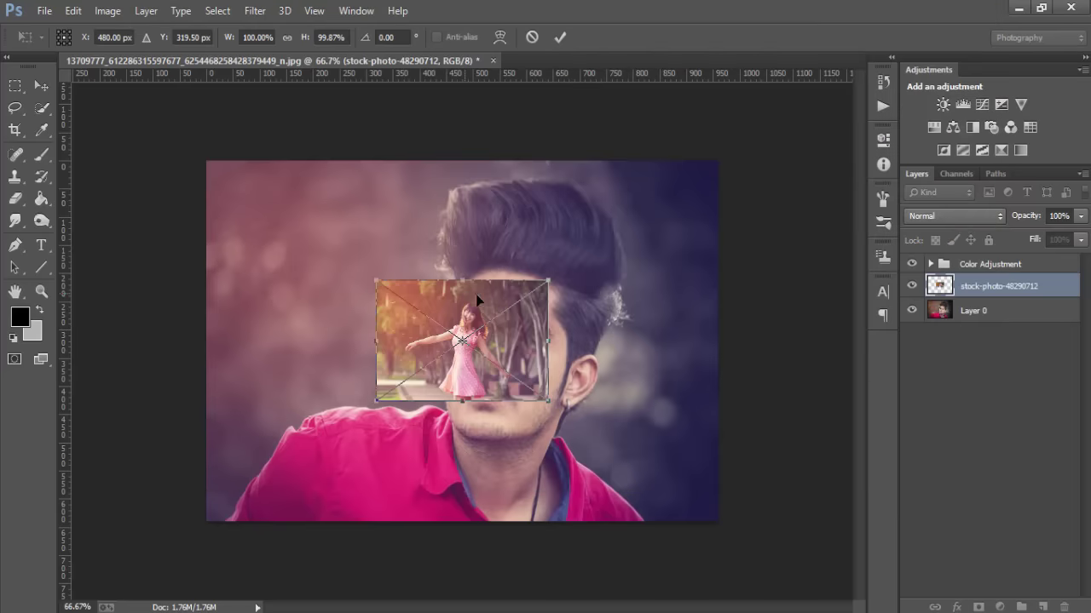
mouse_move(552, 397)
mouse_down()
mouse_move(700, 525)
mouse_move(721, 523)
mouse_up()
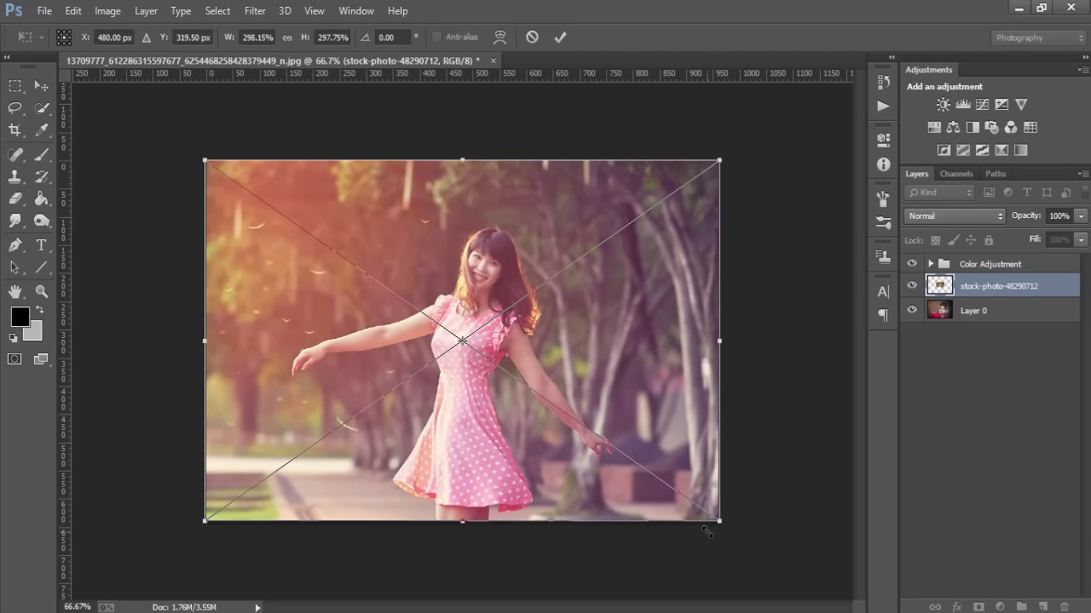
right_click(494, 205)
click(517, 216)
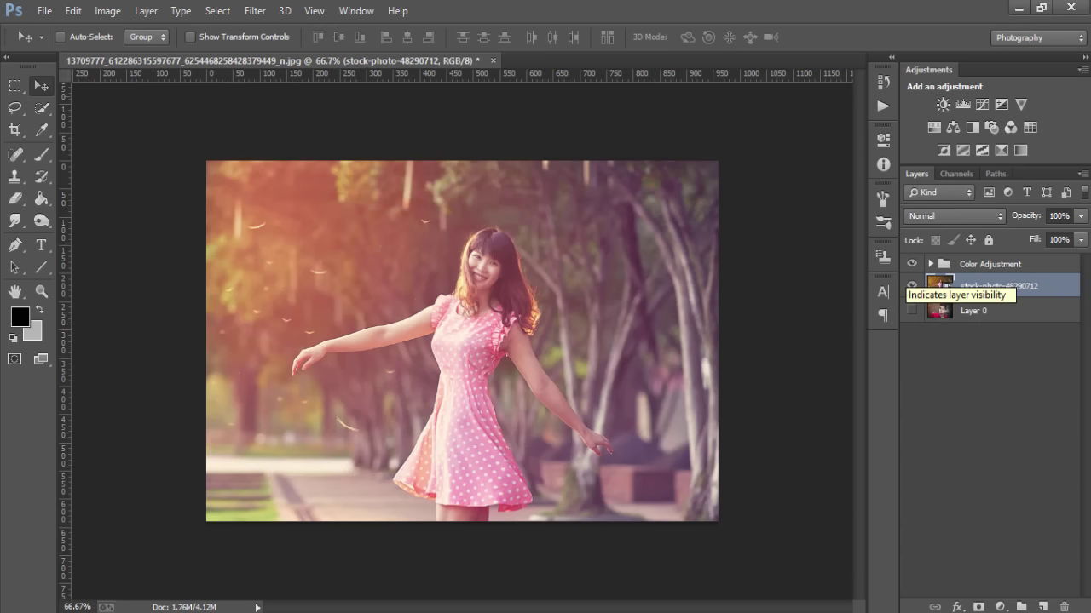
- Hide the original portrait Layer 0
click(911, 264)
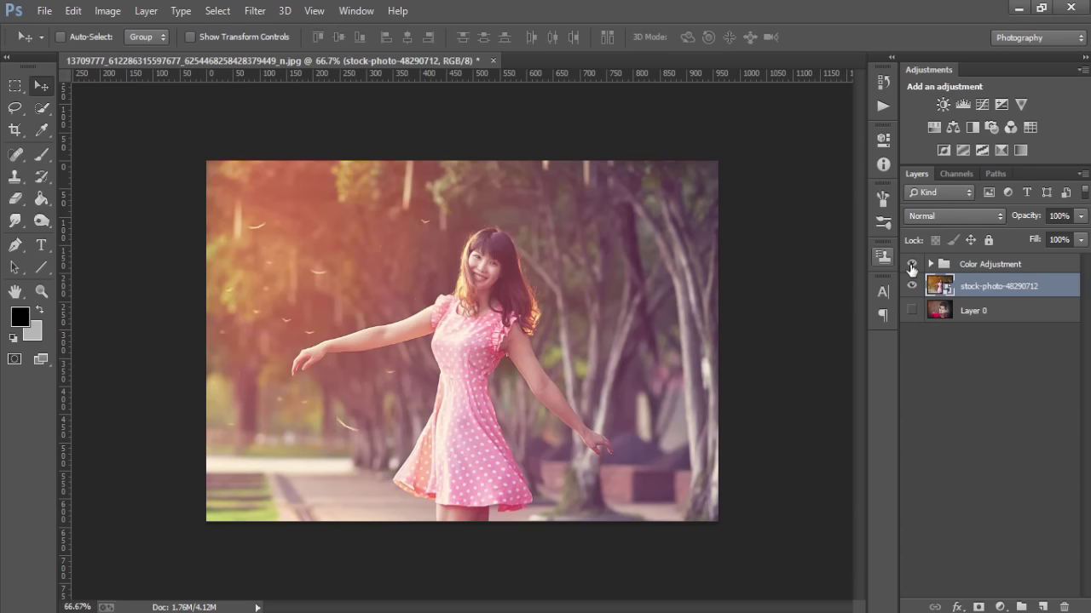
click(44, 10)
click(127, 253)
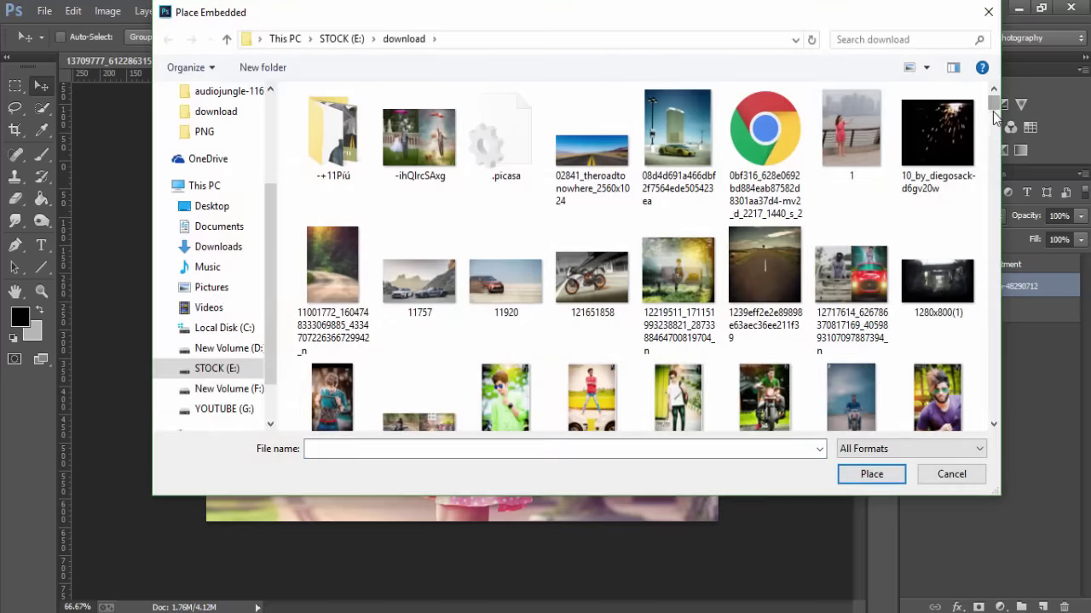
- Place stock-photo-148211645, the blossoms portrait, and hide the polka-dot dress layer
mouse_move(994, 107)
mouse_down()
mouse_move(987, 402)
mouse_move(986, 368)
mouse_up()
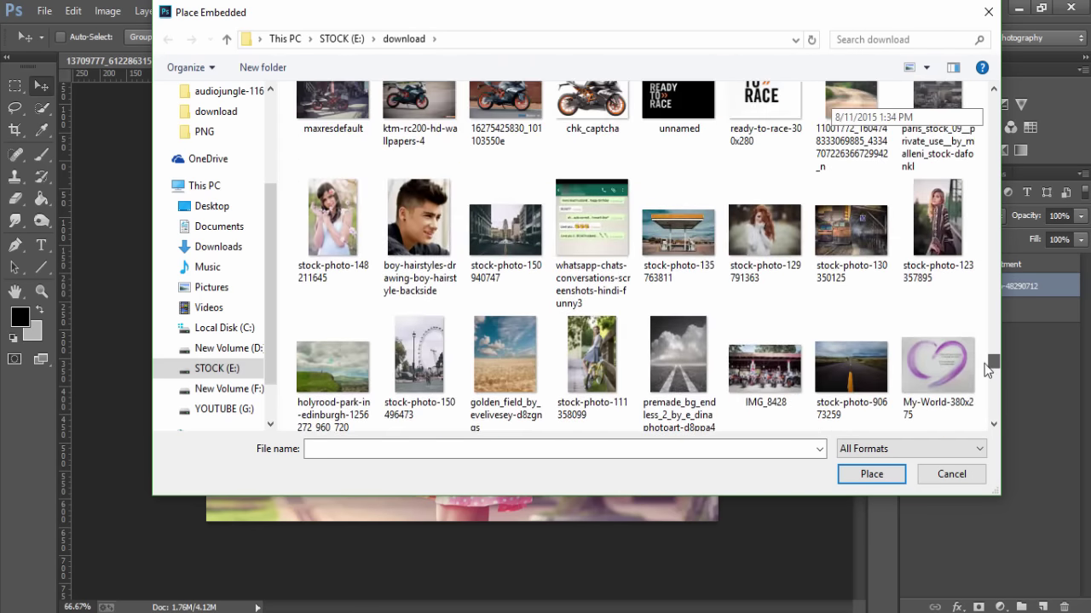
click(342, 209)
click(871, 473)
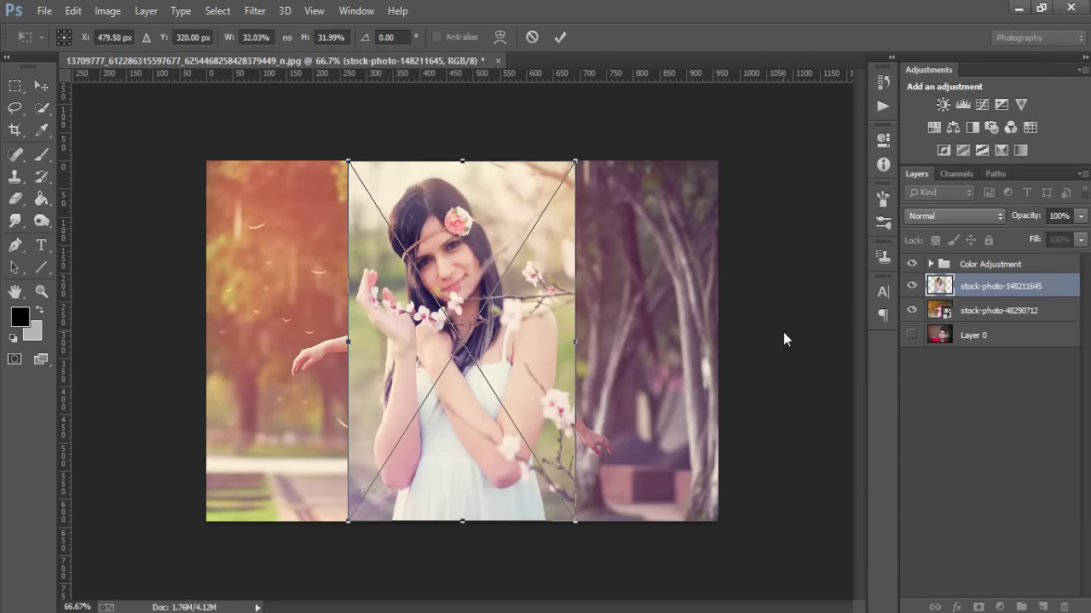
right_click(508, 256)
click(533, 265)
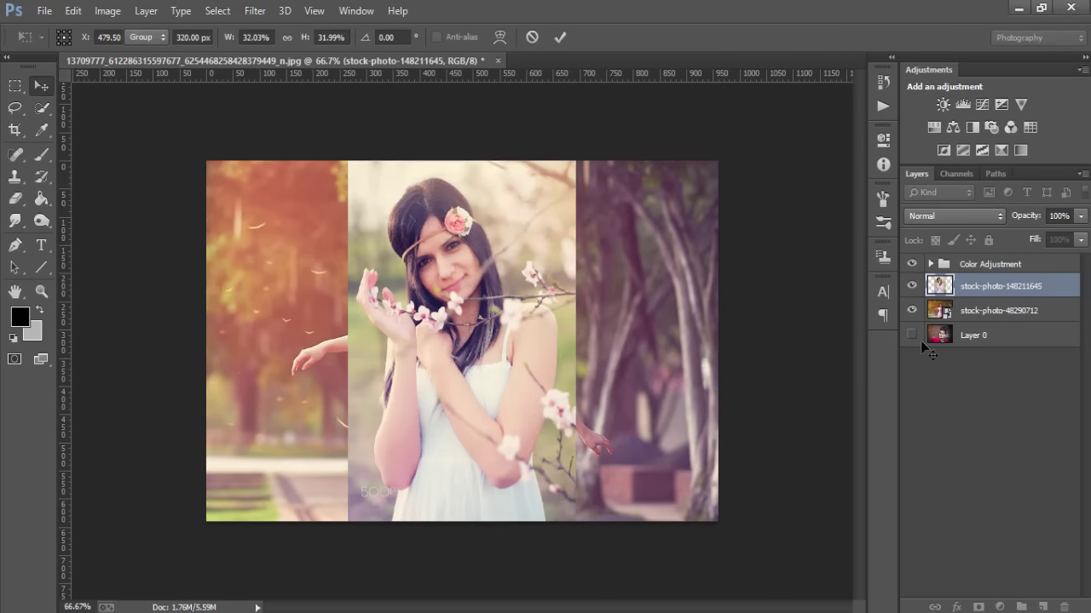
click(912, 310)
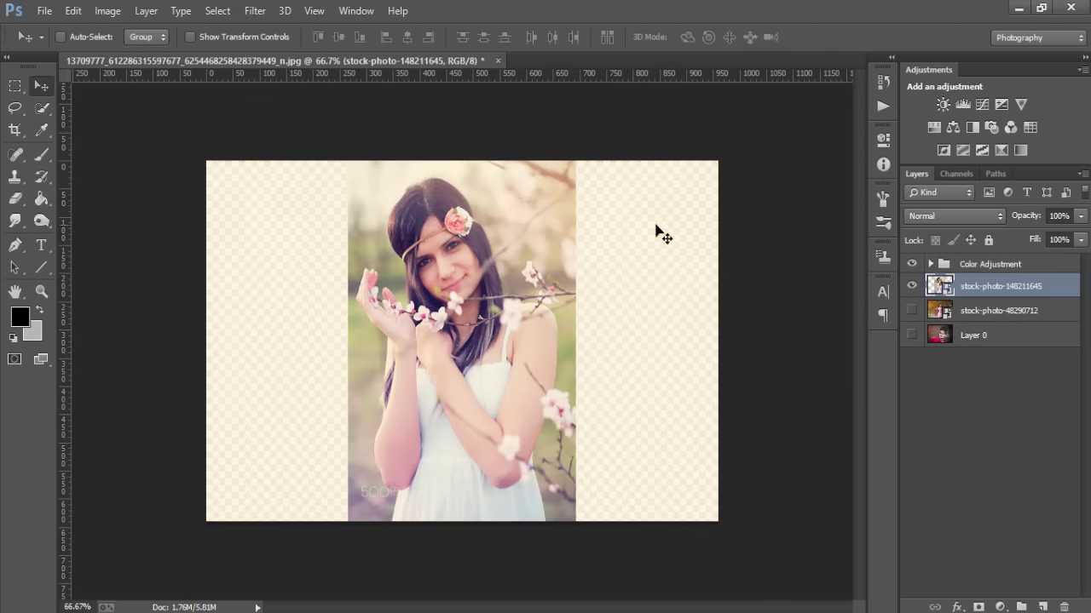
- Toggle the colour grading group off and on to compare
click(912, 264)
click(912, 264)
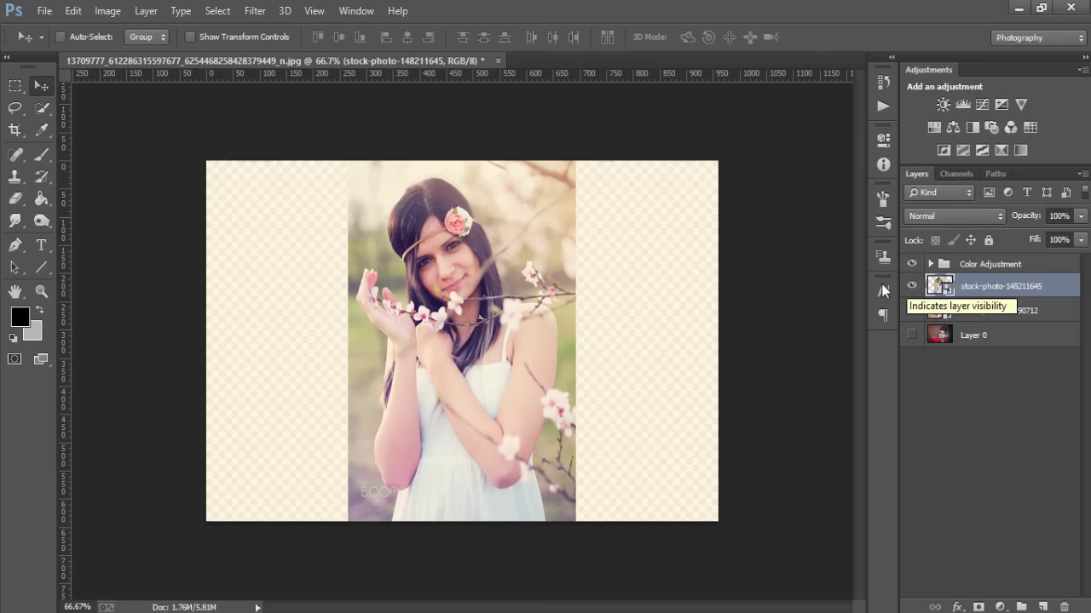
click(14, 130)
- Crop the canvas to the blossoms photo's left and right edges and zoom out
drag(211, 150, 273, 160)
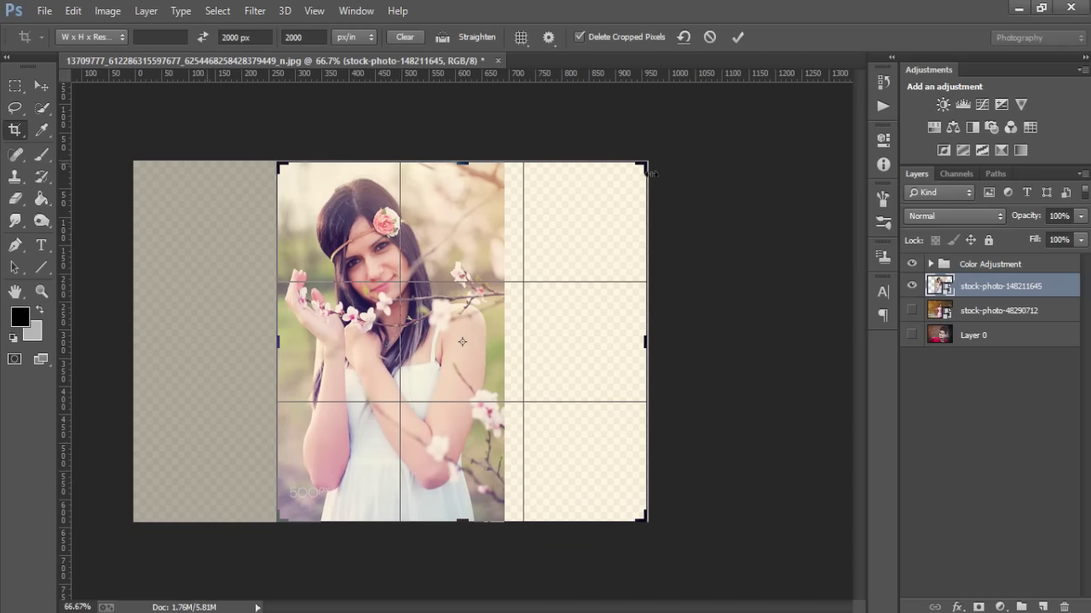
drag(646, 161, 567, 163)
click(737, 38)
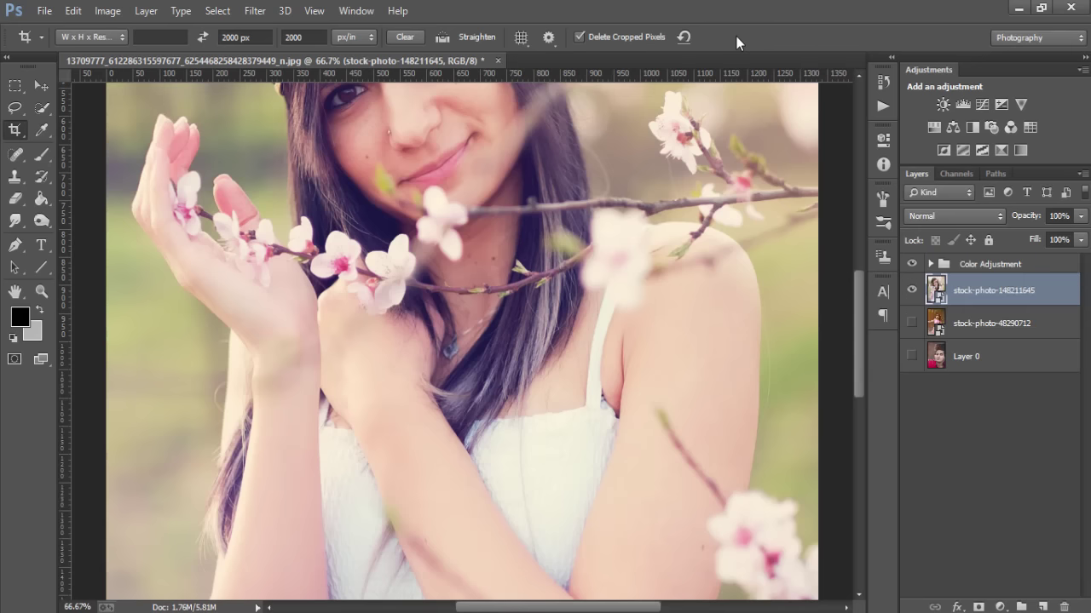
key(ctrl+minus)
key(ctrl+minus)
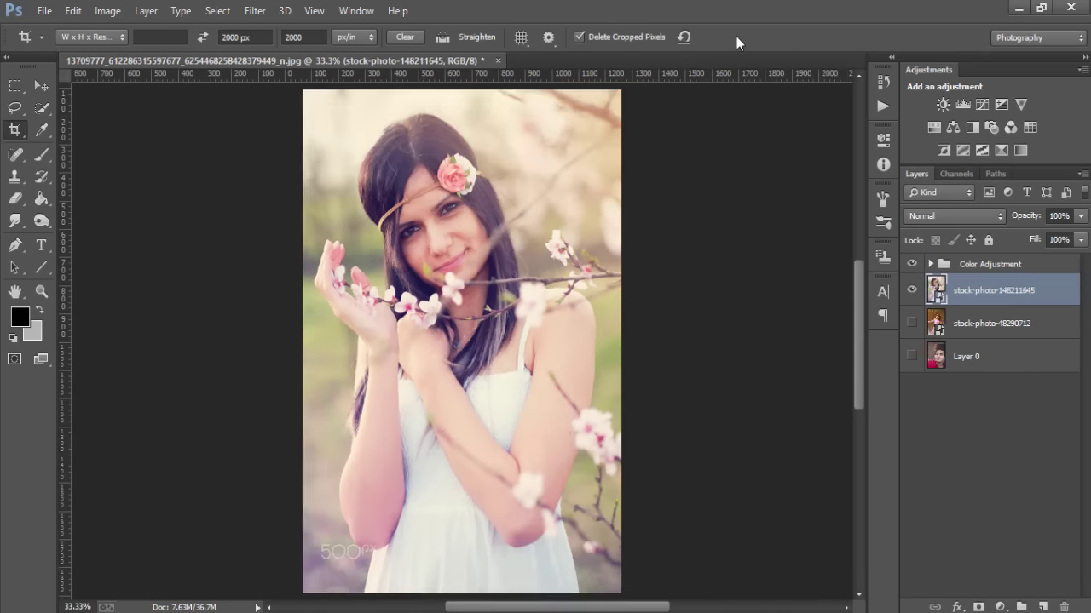
key(ctrl+minus)
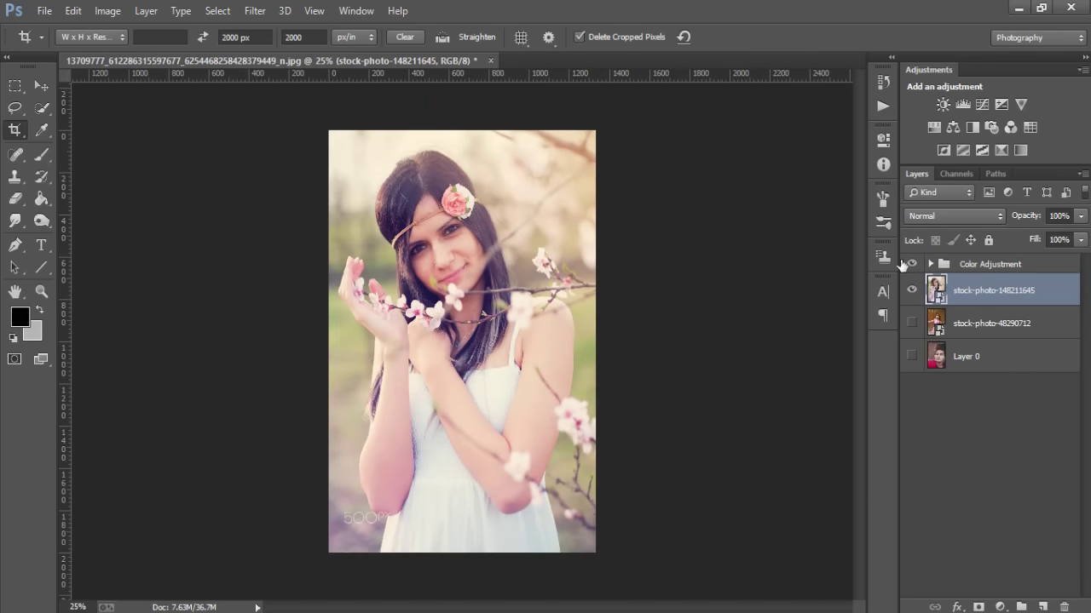
- Hide the colour grading group and zoom in to inspect the cropped photo
click(912, 268)
key(ctrl+plus)
scroll(738, 381, up, 3)
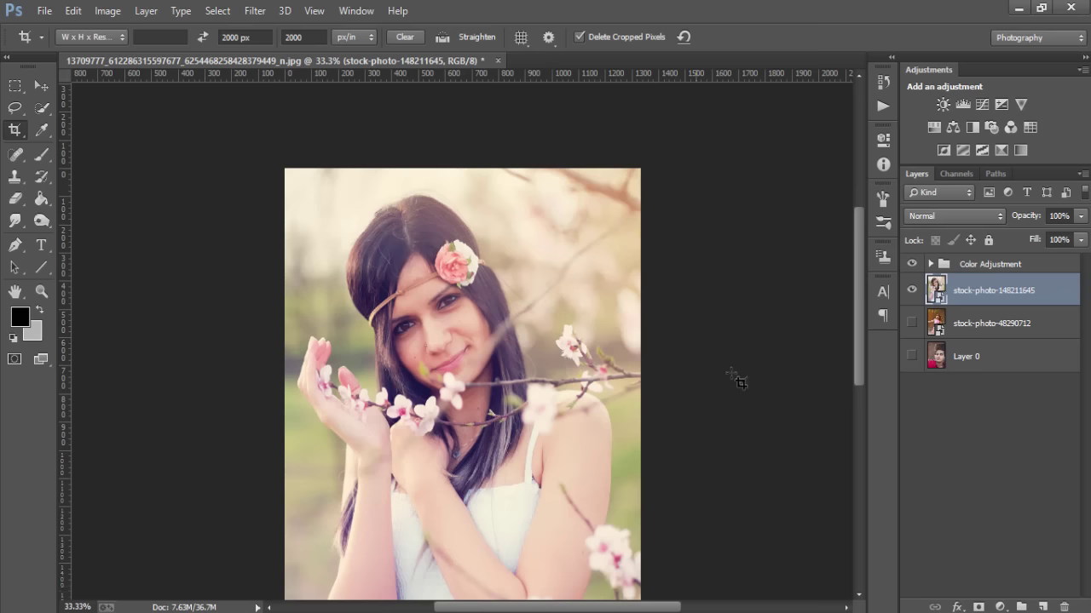
scroll(737, 381, down, 3)
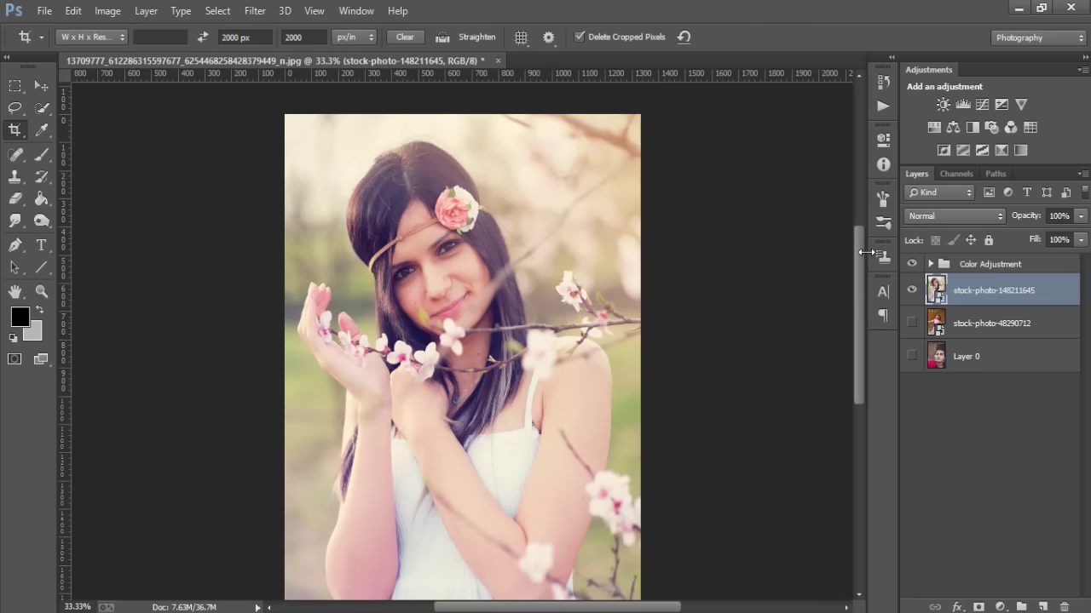
drag(859, 241, 852, 266)
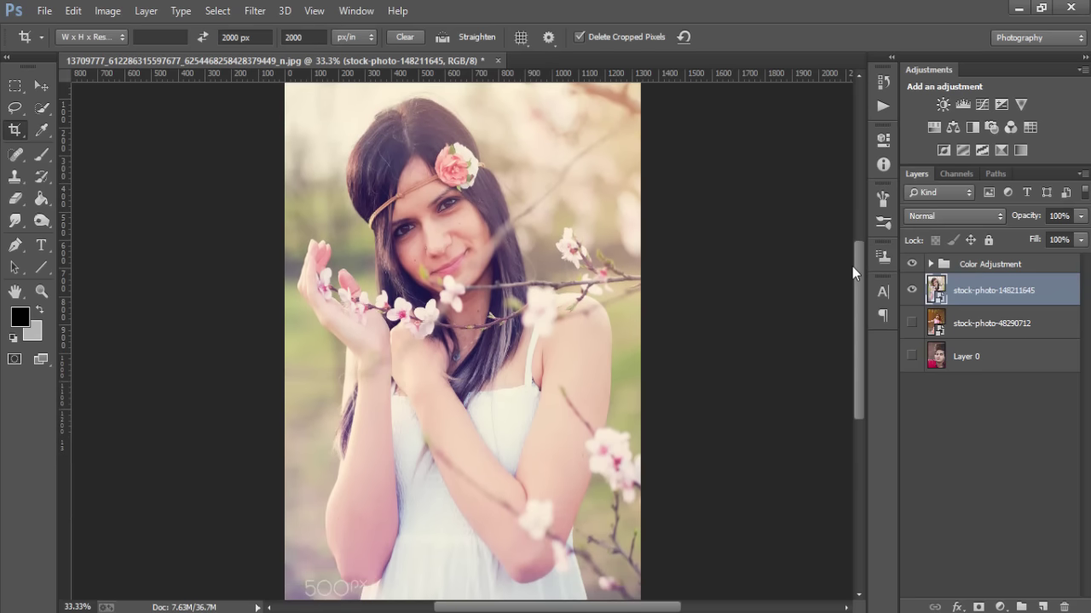